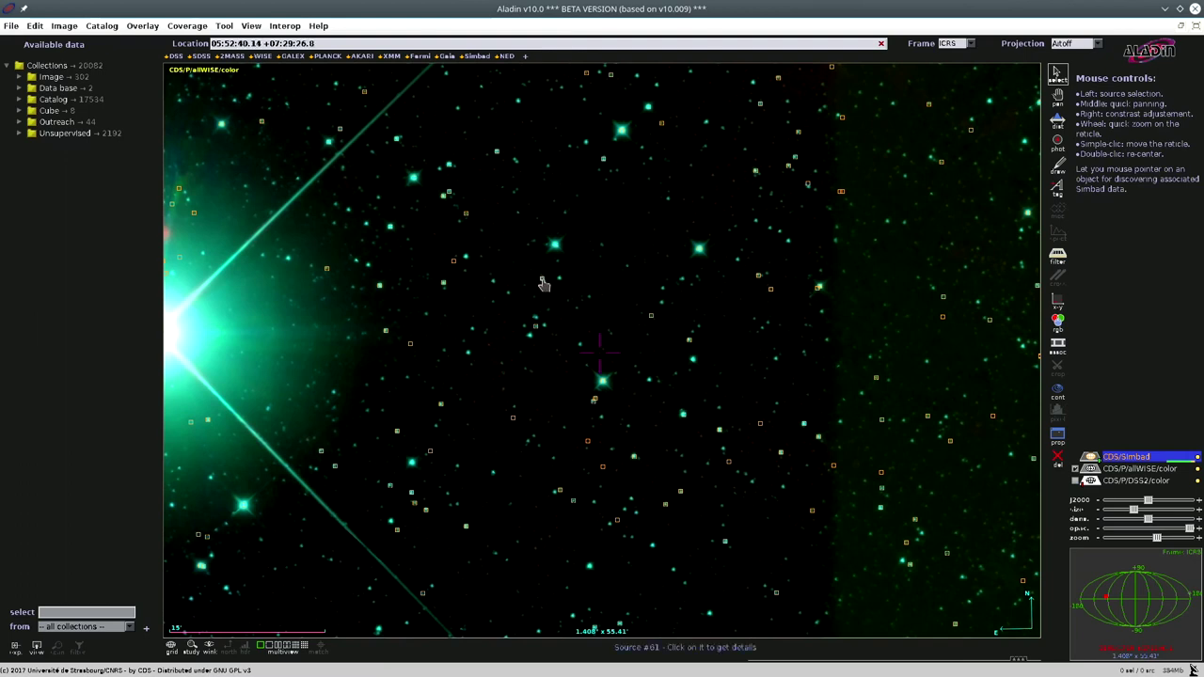
Select the catalogue source at 05:52:40.70 +07:29:37.5 in the sky view and display the DSS colour survey
click(541, 282)
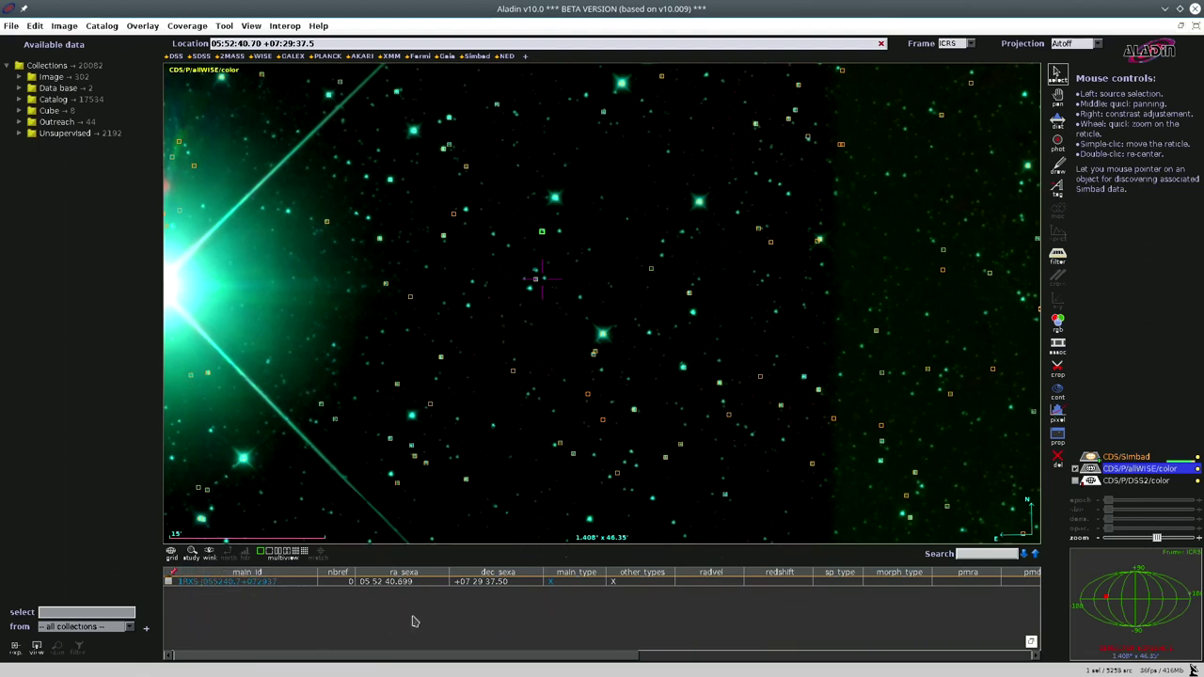
mouse_move(467, 654)
mouse_down()
mouse_move(590, 672)
mouse_move(478, 672)
mouse_up()
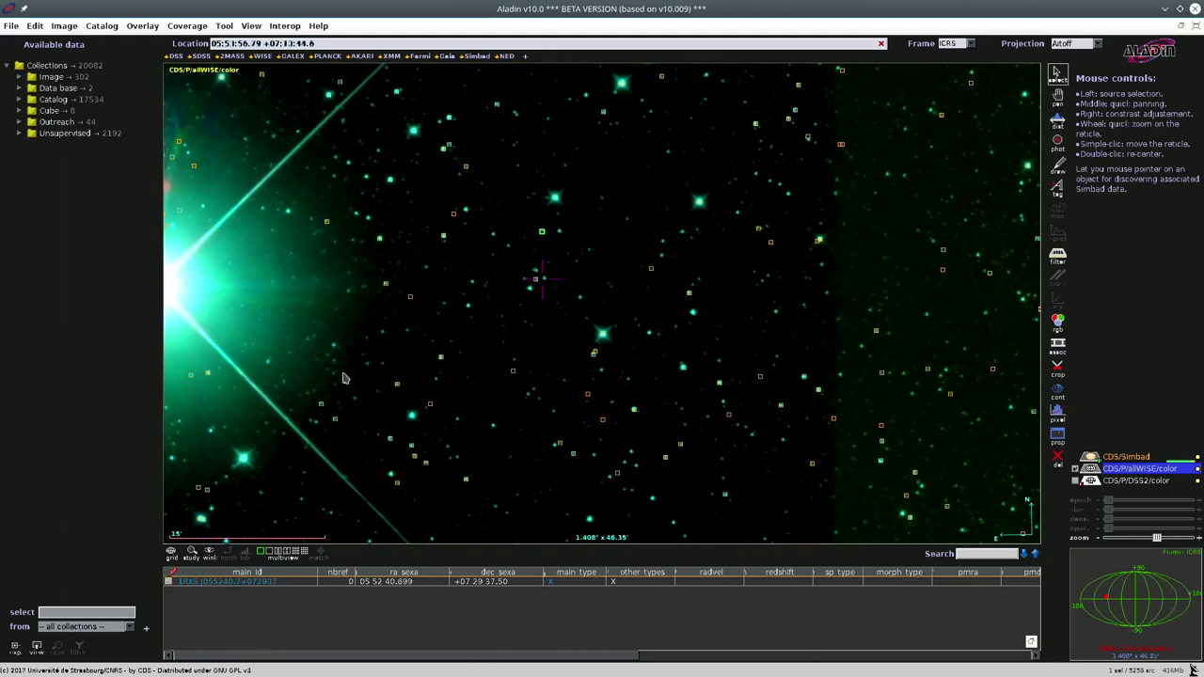
click(175, 55)
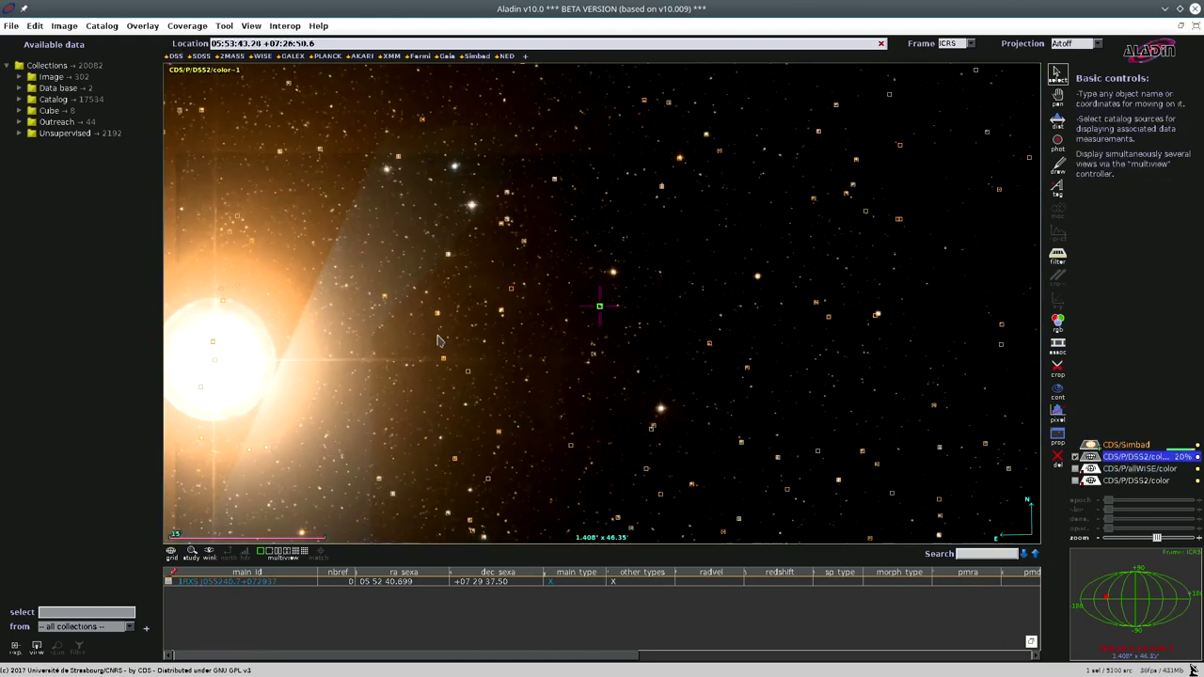
Select the catalogued star just below the reticle and examine its measurements across to the magnitude columns
click(592, 354)
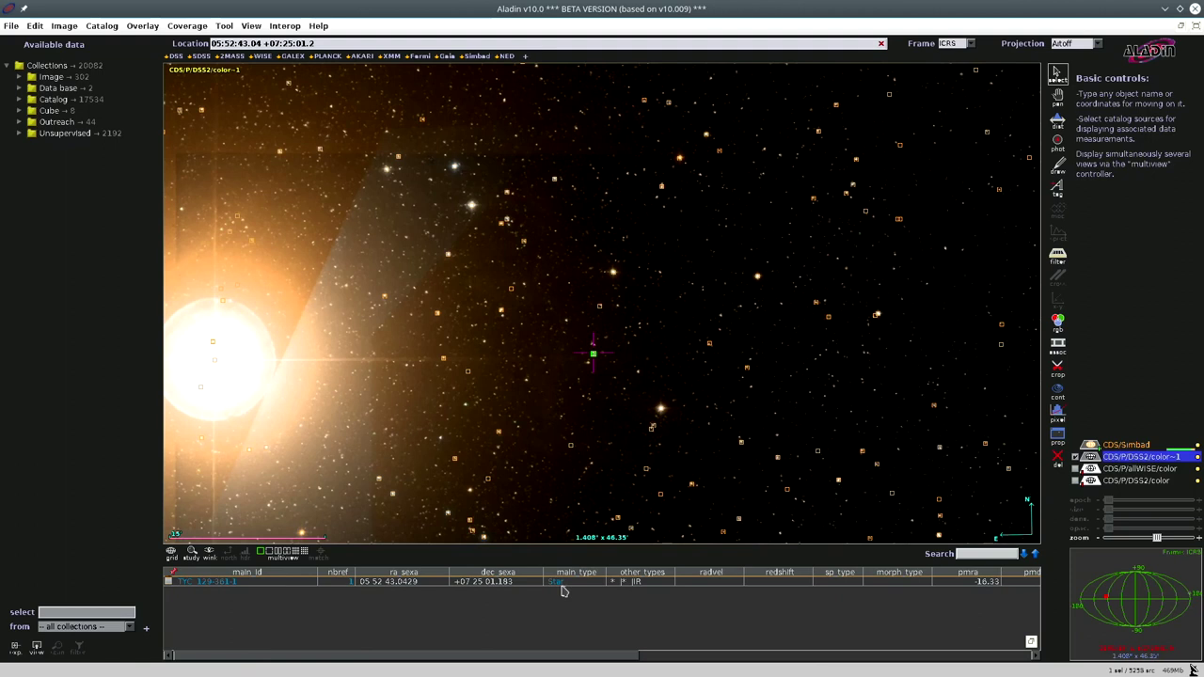
drag(546, 656, 570, 661)
scroll(570, 655, right, 10)
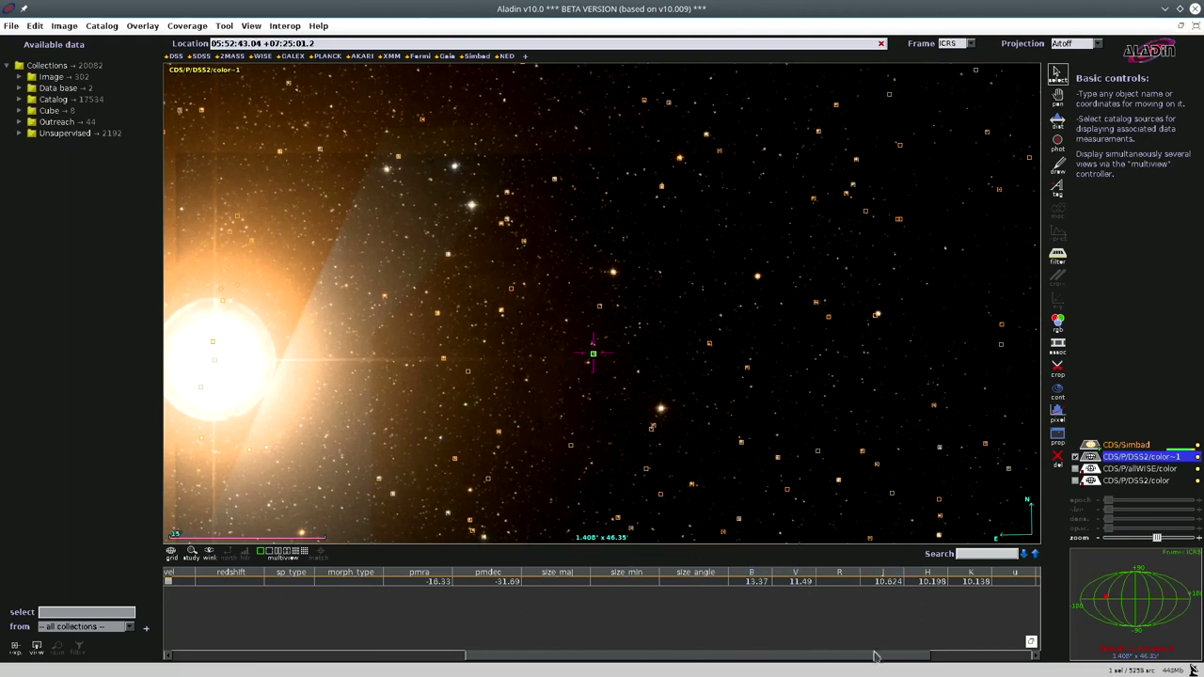
scroll(831, 620, right, 2)
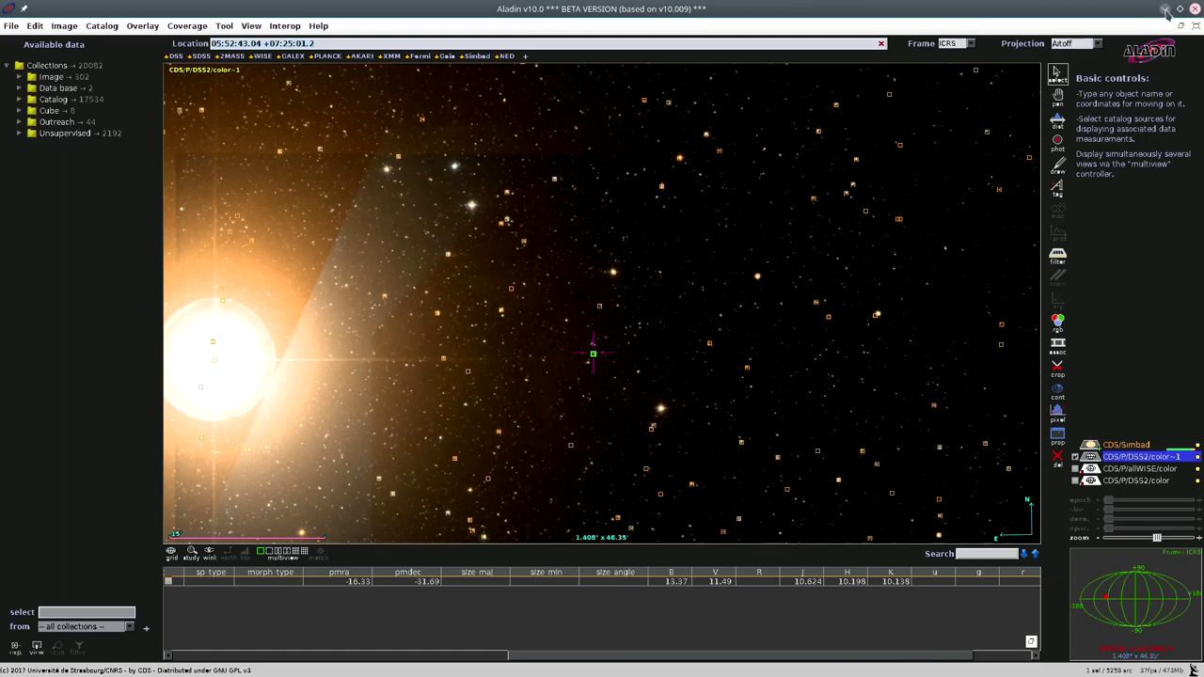
Leave Aladin for the Okular presentation and advance to the details of the "Client: TOPCAT" slide
click(1195, 8)
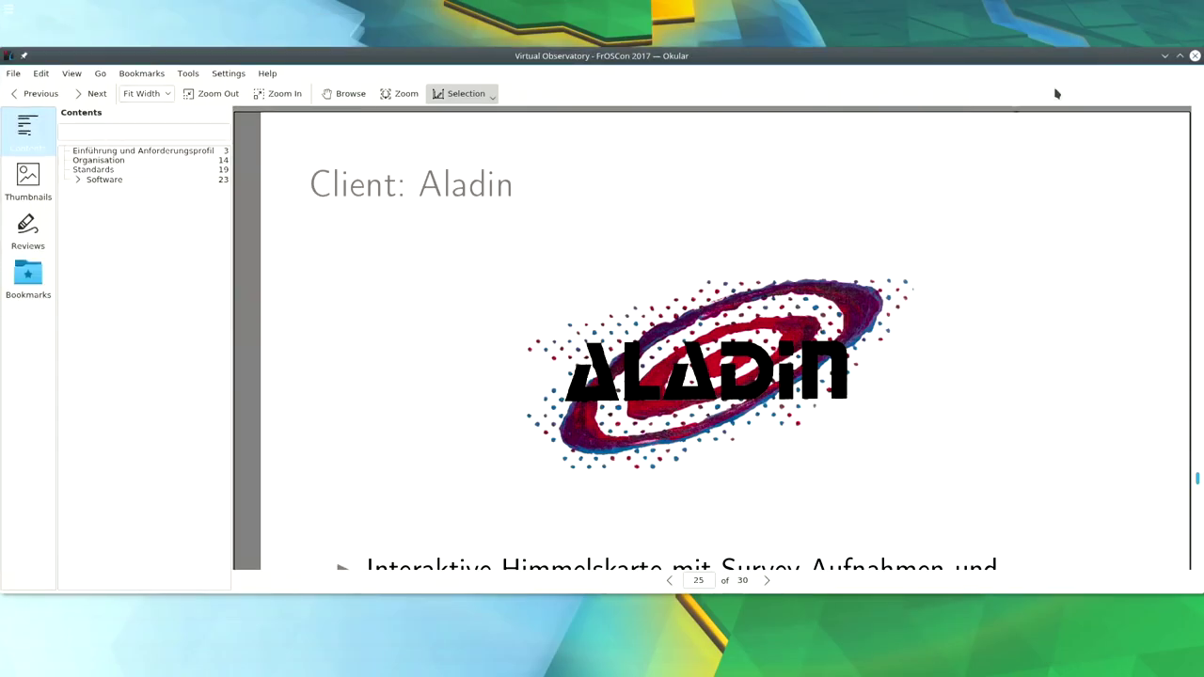
scroll(931, 218, down, 2)
scroll(924, 219, down, 2)
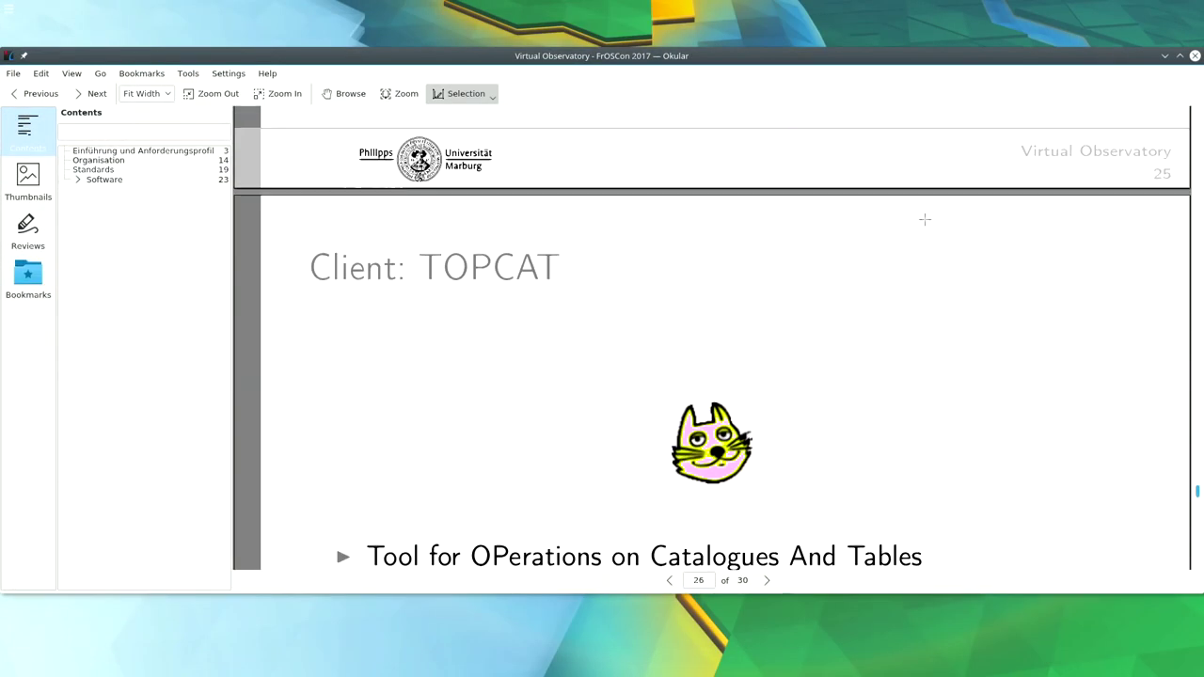
scroll(924, 218, down, 2)
scroll(923, 219, down, 2)
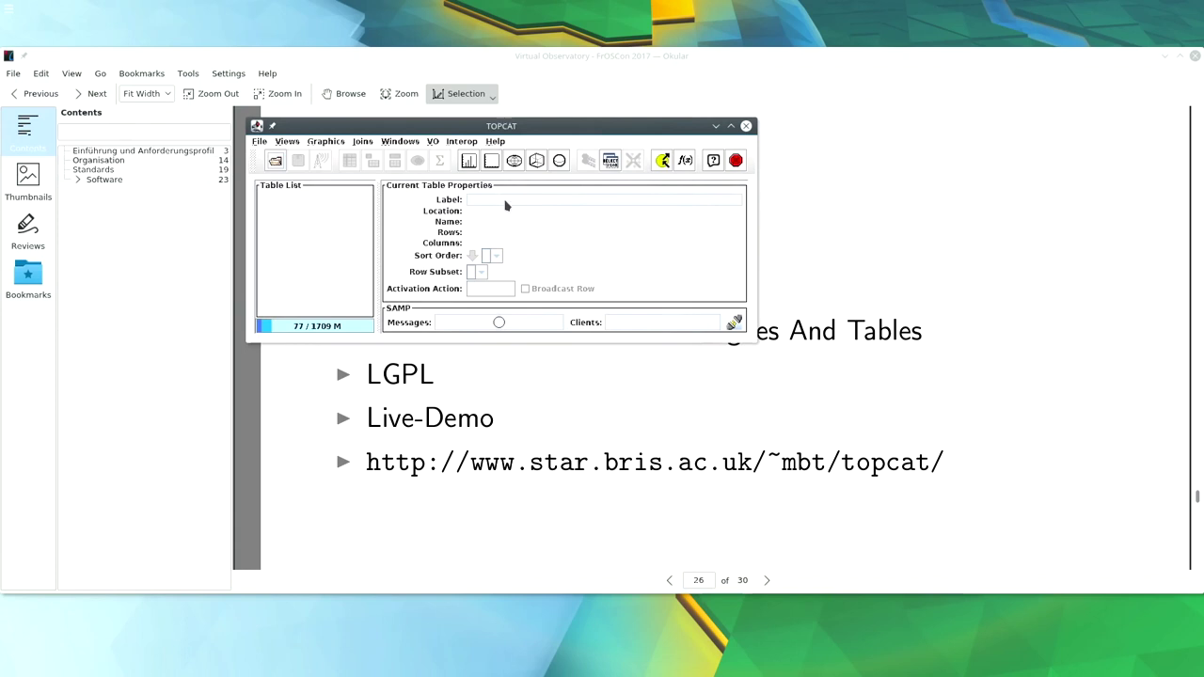
Open a Table Access Protocol (TAP) query window from TOPCAT and maximize it
click(432, 142)
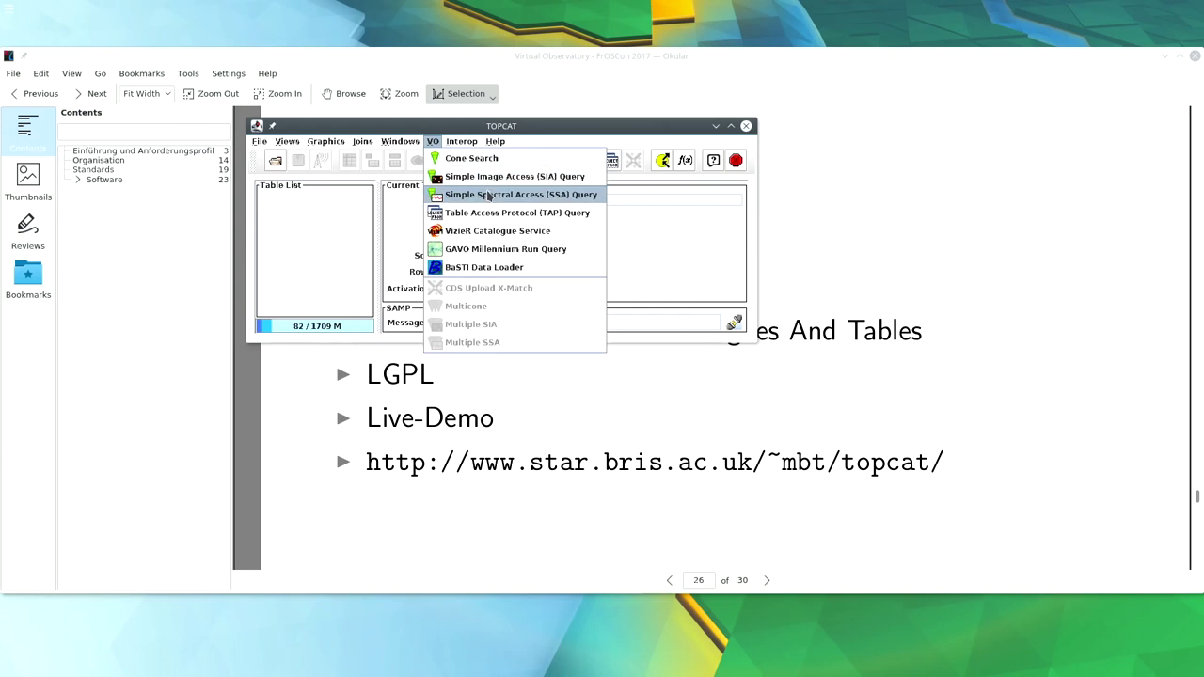
click(503, 214)
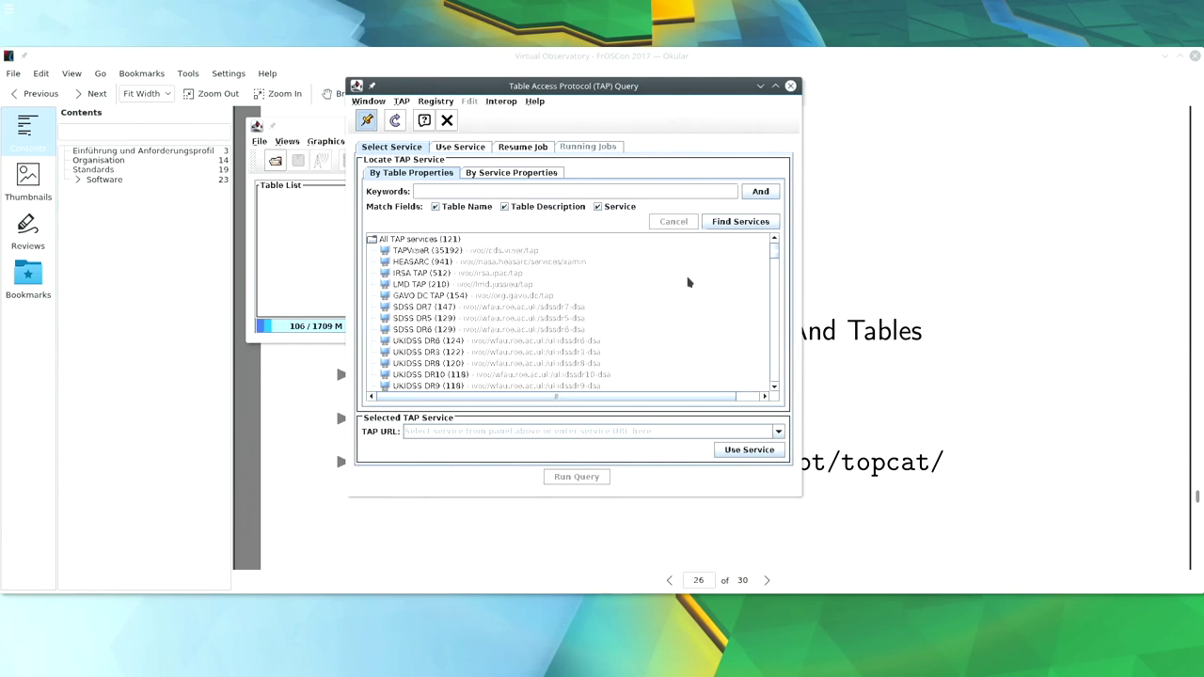
click(775, 86)
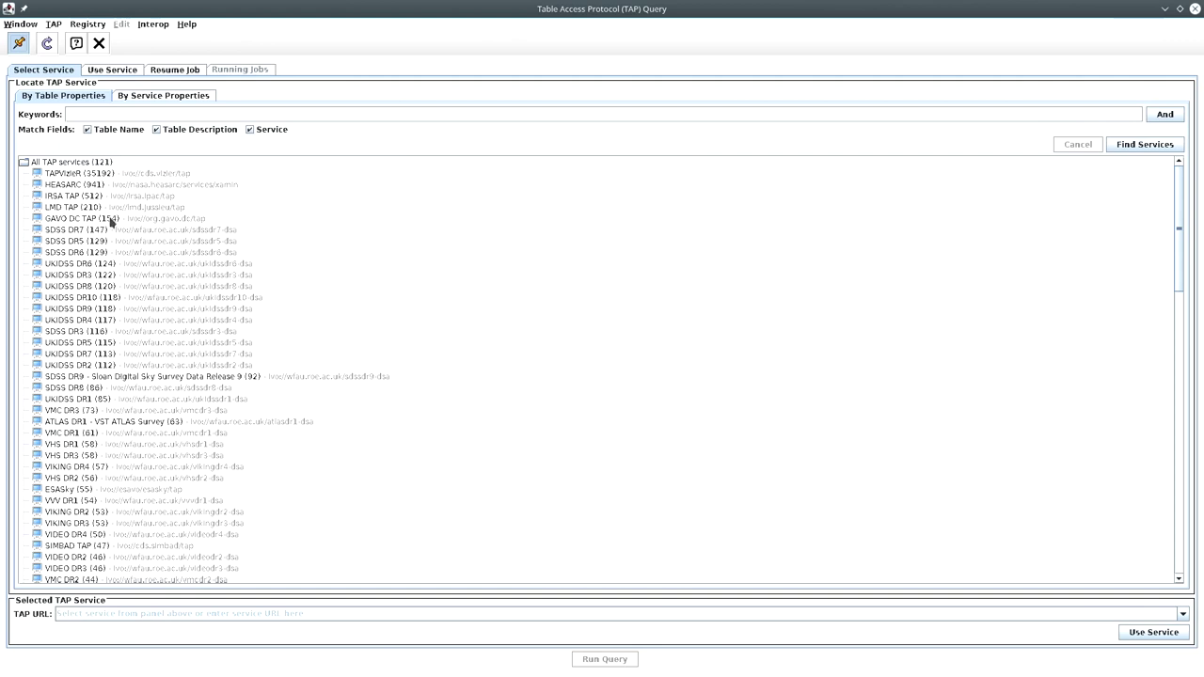
scroll(126, 235, down, 5)
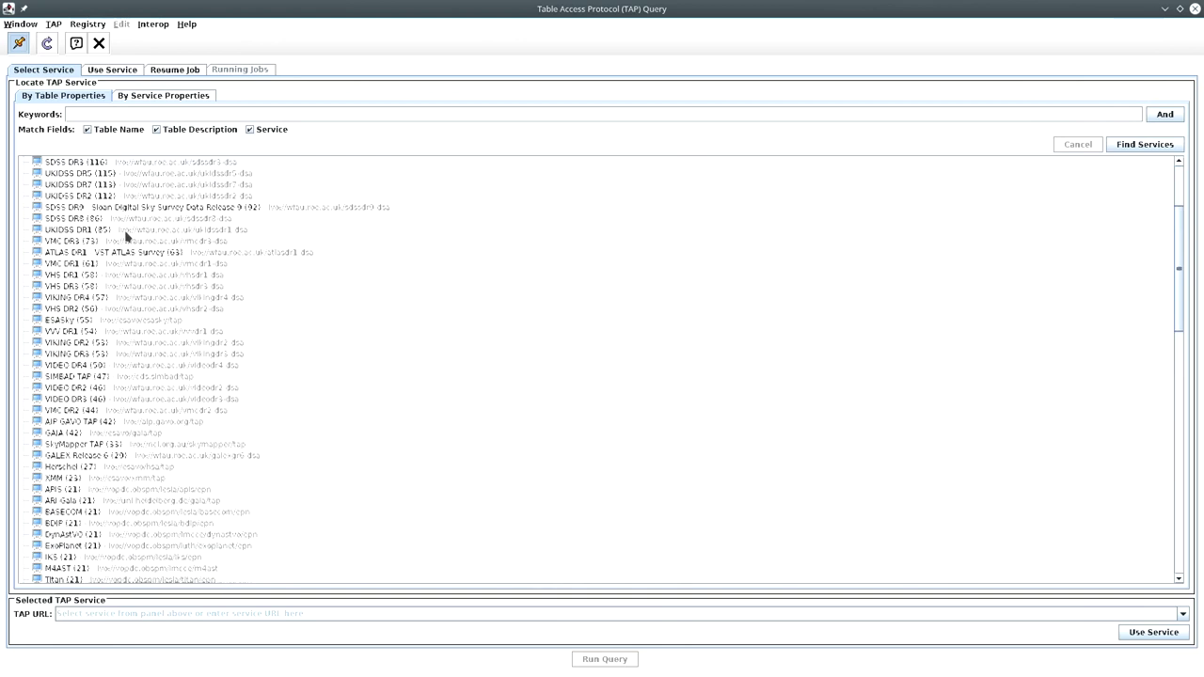
click(70, 435)
scroll(158, 404, up, 5)
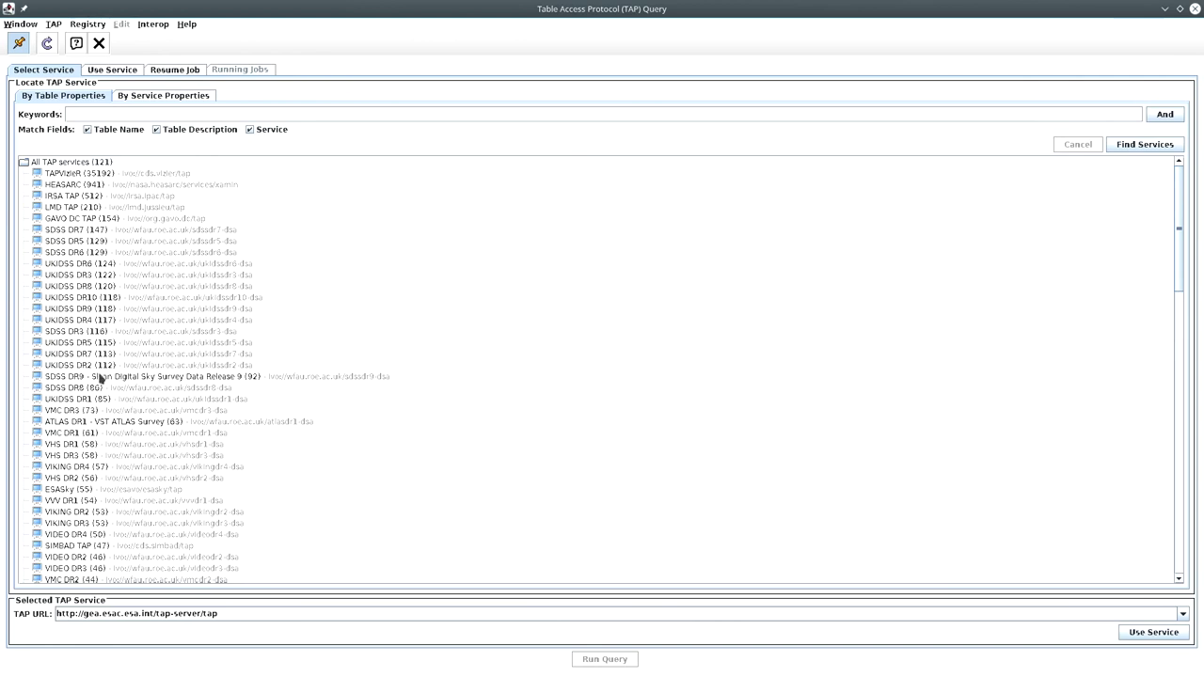
scroll(96, 378, down, 2)
scroll(98, 378, down, 1)
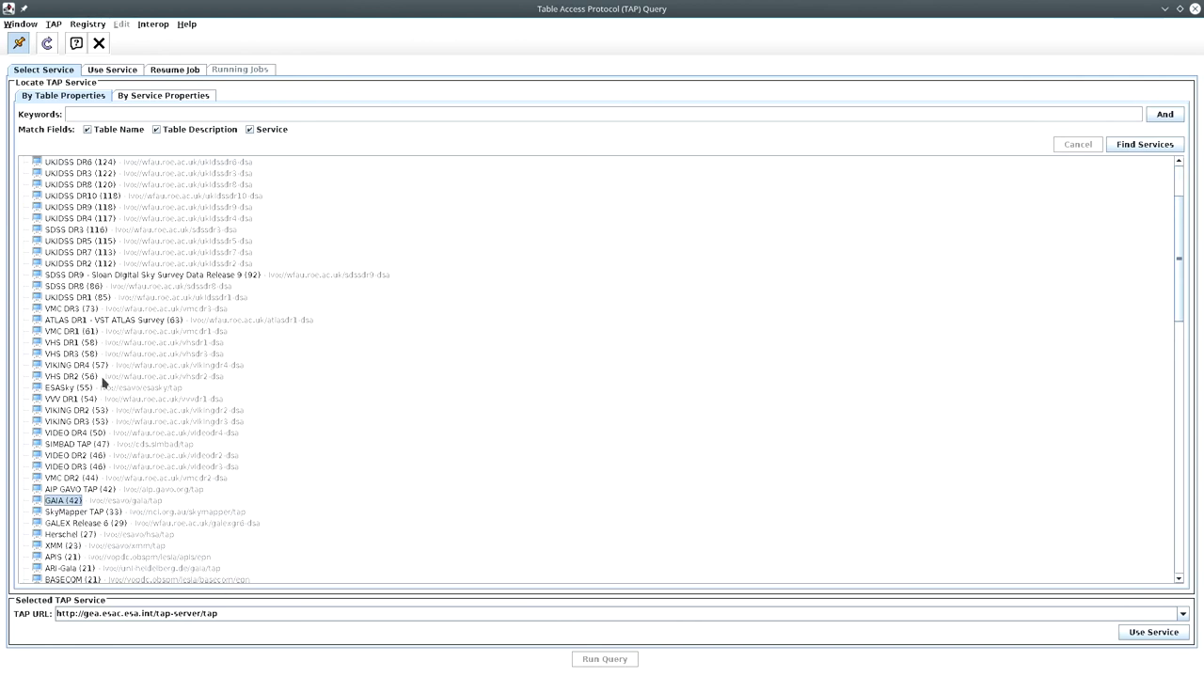
scroll(103, 381, up, 3)
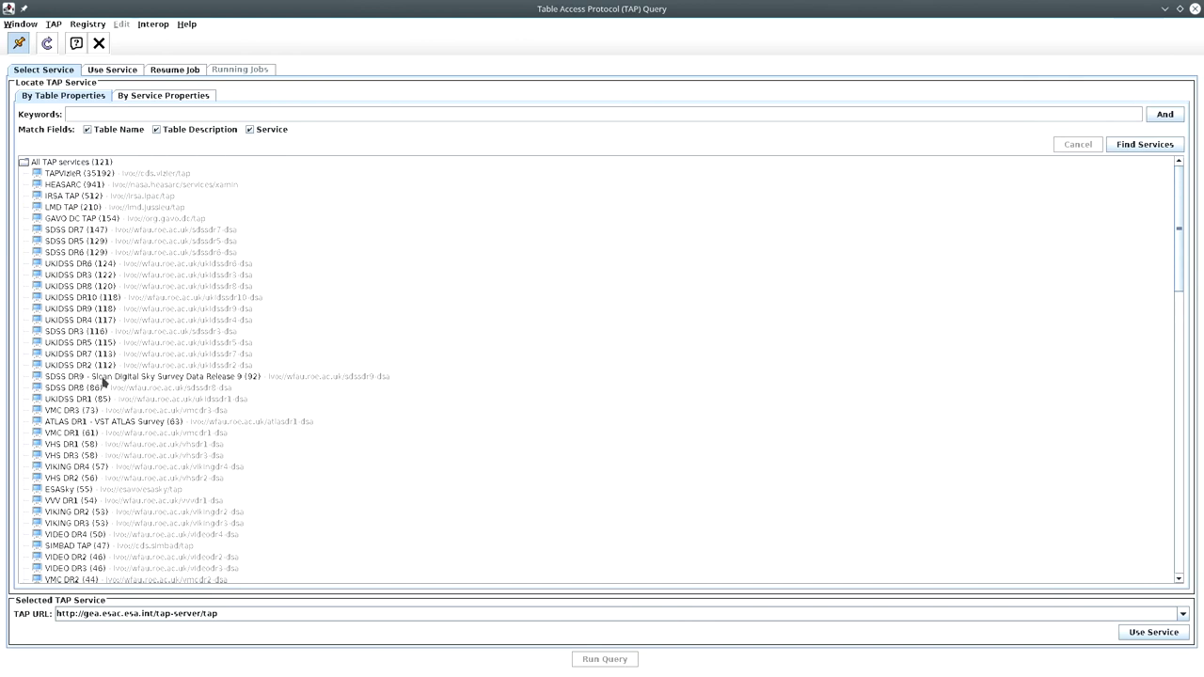
Open the GAVO DC TAP service and show the description of its ucac4 schema
double_click(83, 219)
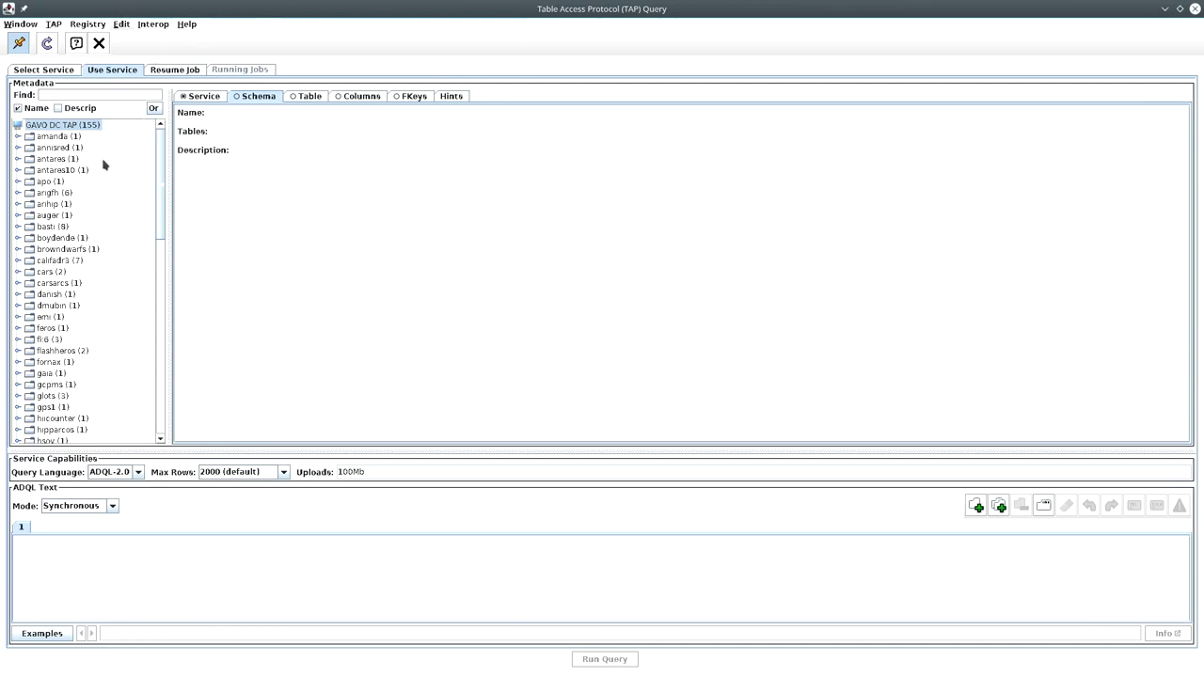
scroll(87, 206, down, 5)
scroll(113, 236, down, 12)
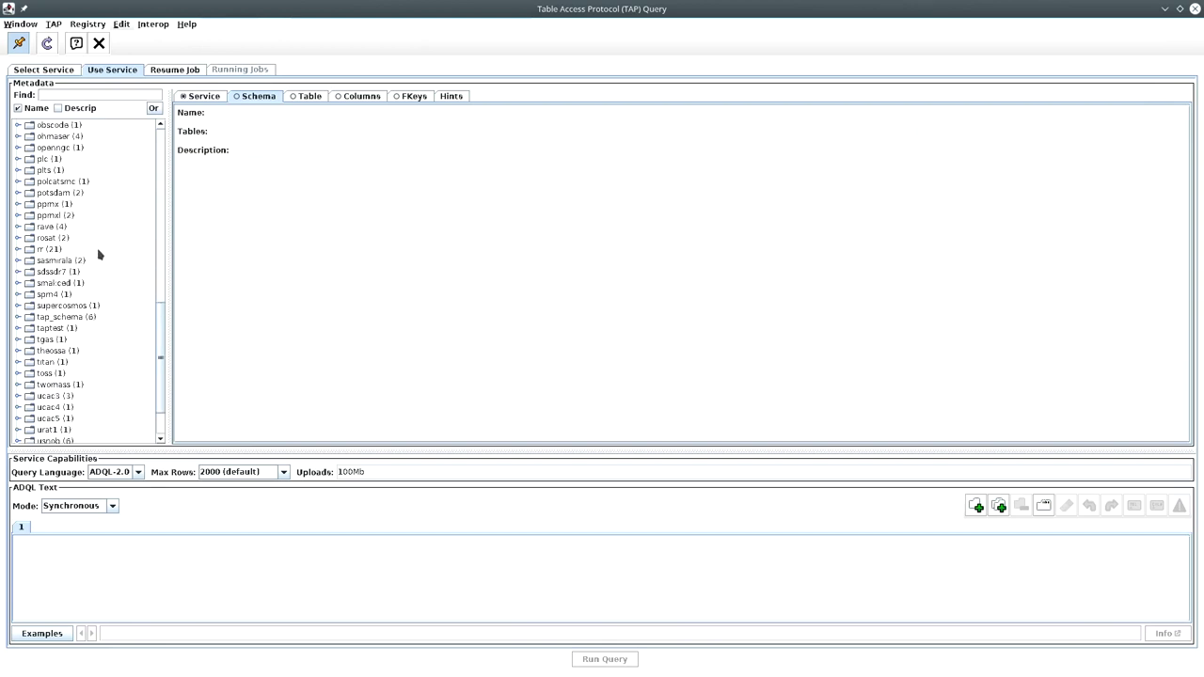
scroll(99, 254, down, 2)
click(52, 348)
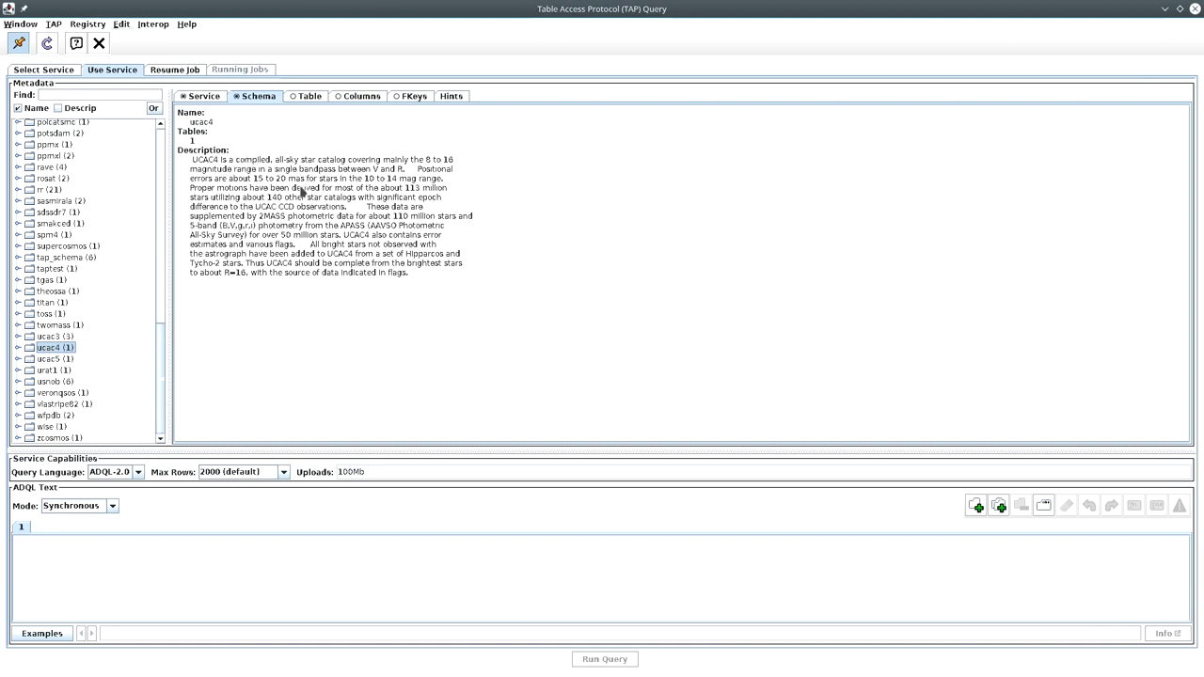
List the columns of the ucac4.main table and highlight the pmra proper-motion column
click(311, 97)
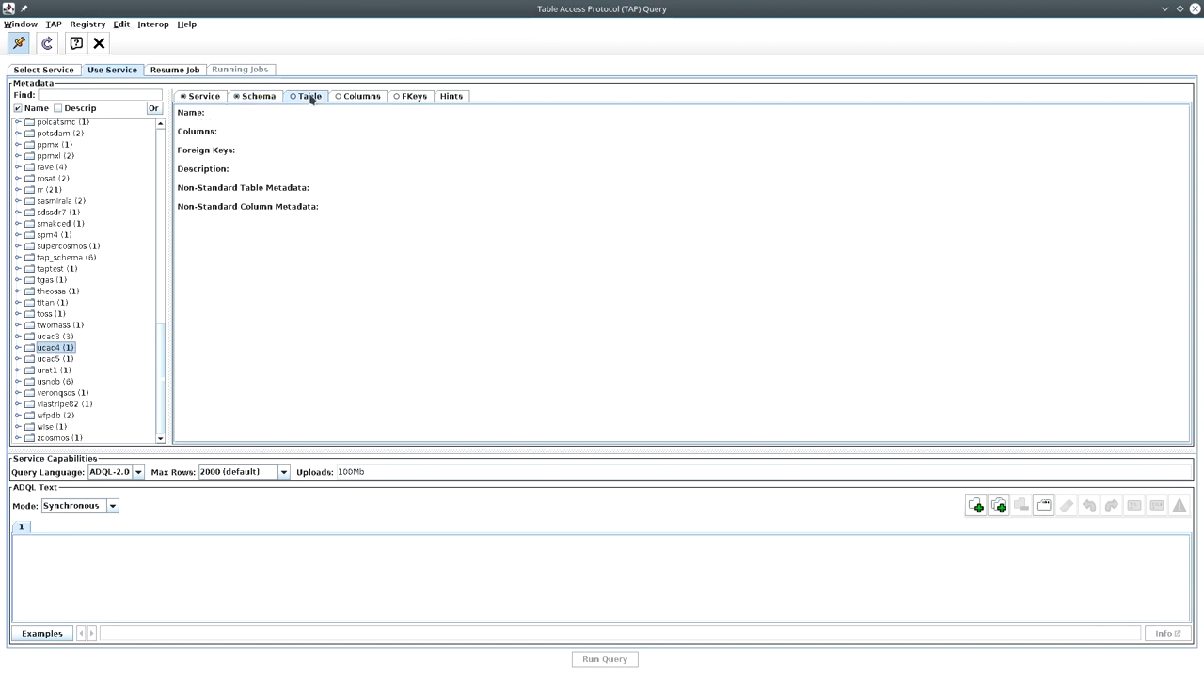
click(353, 98)
click(20, 349)
click(72, 360)
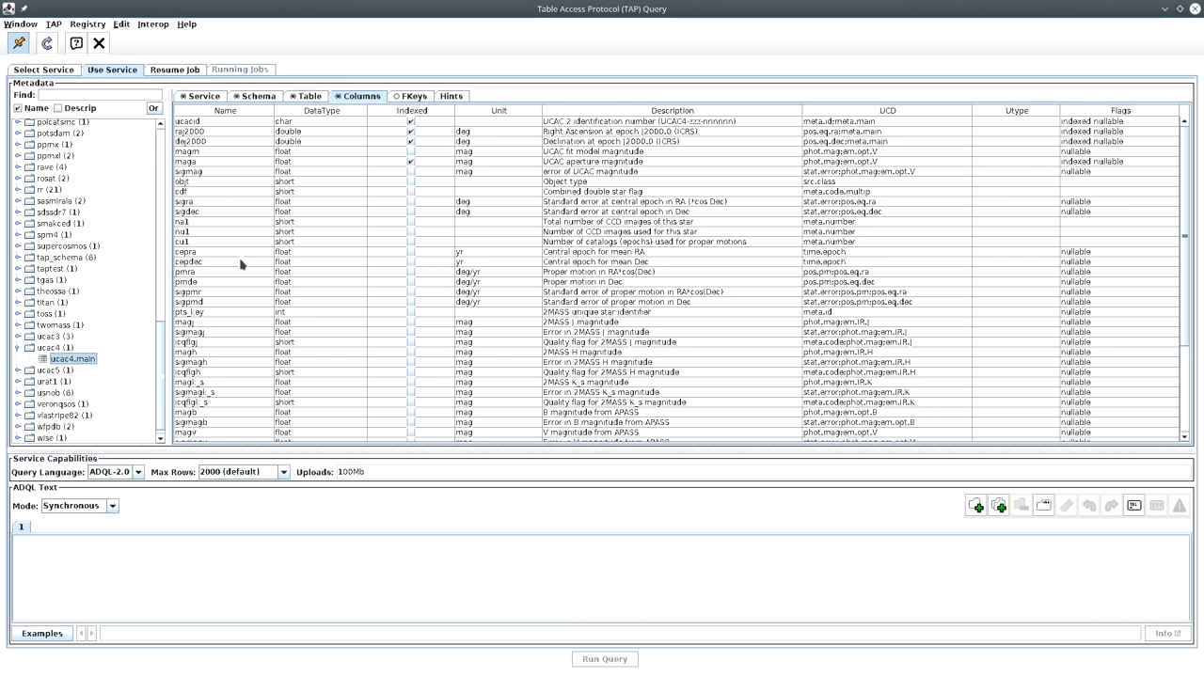
click(192, 274)
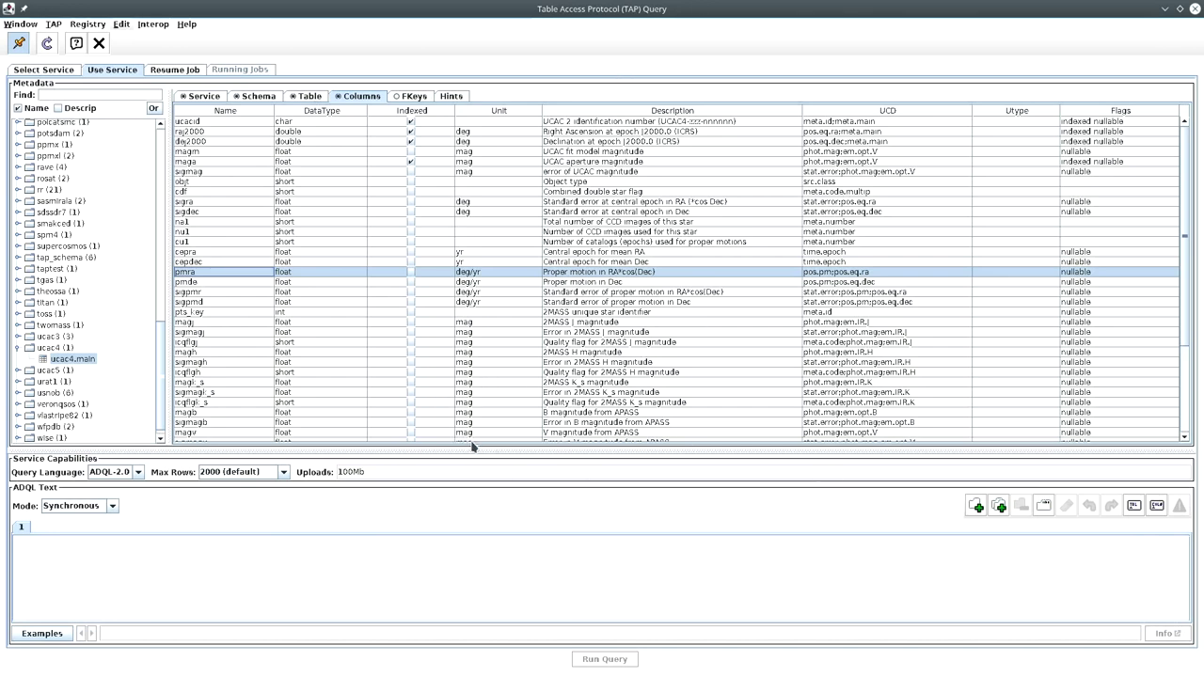
scroll(498, 428, down, 3)
scroll(480, 376, up, 3)
Insert the basic "Columns from table" example query for ucac4.main and run it
click(55, 635)
mouse_move(71, 644)
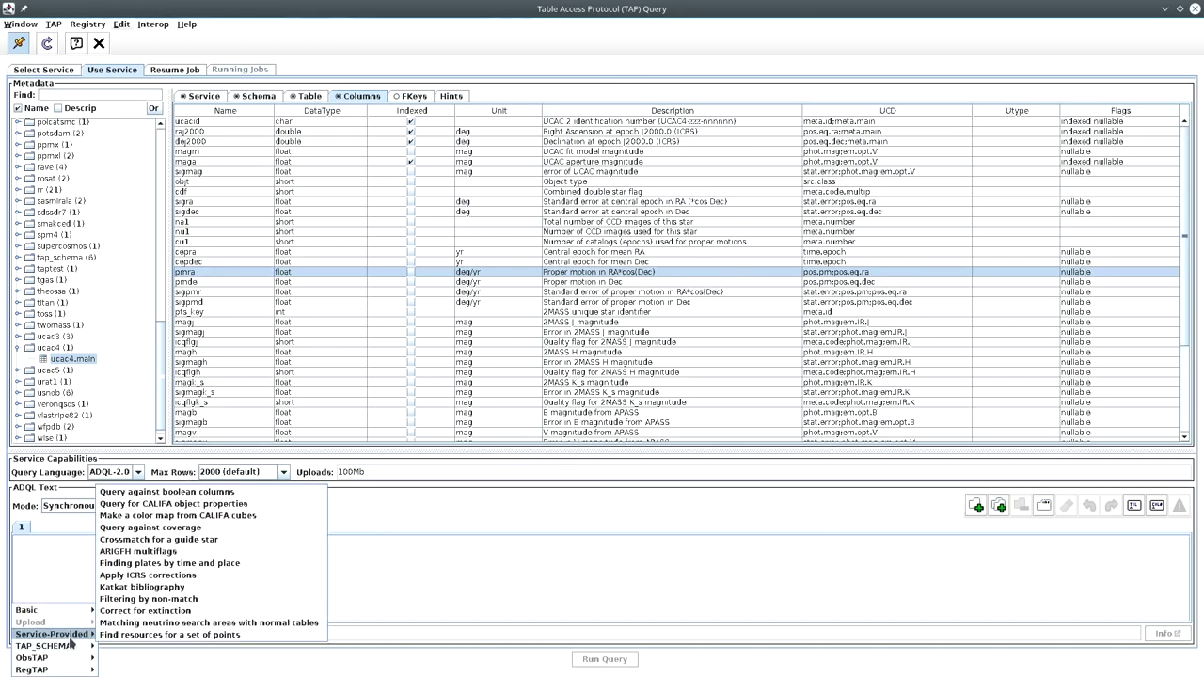
mouse_move(71, 617)
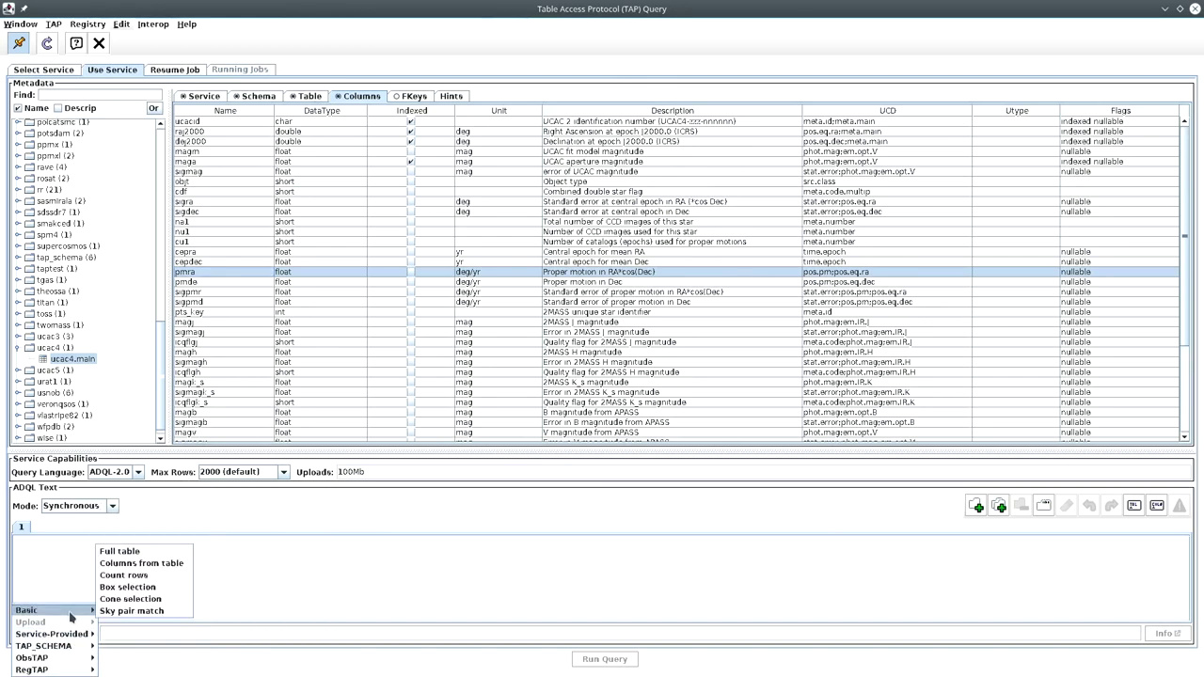
click(147, 563)
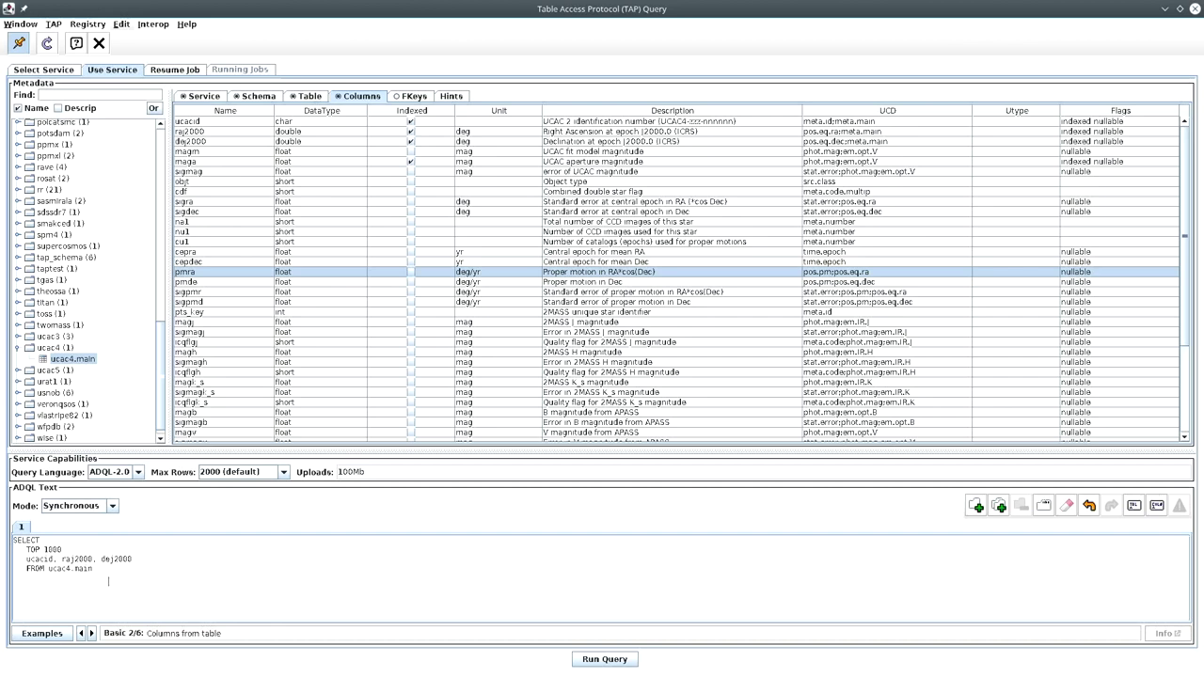
click(607, 660)
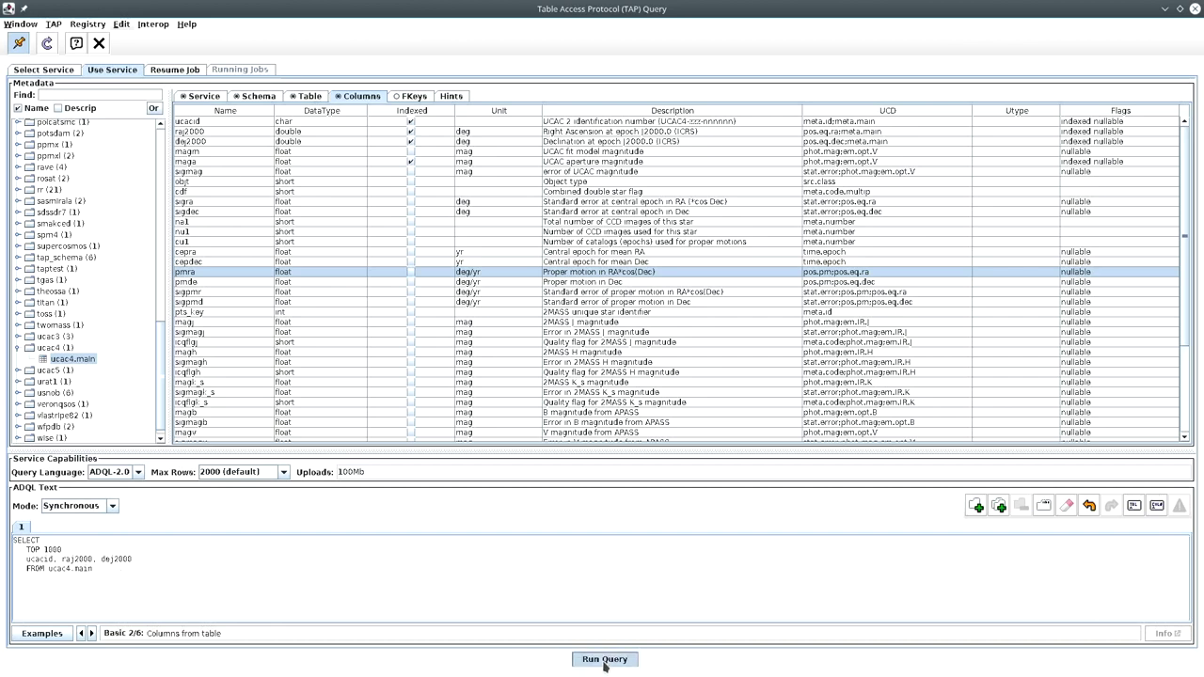
Inspect the TAP_1_ucac4.main result in the table browser and as a sky plot, closing both views
click(326, 201)
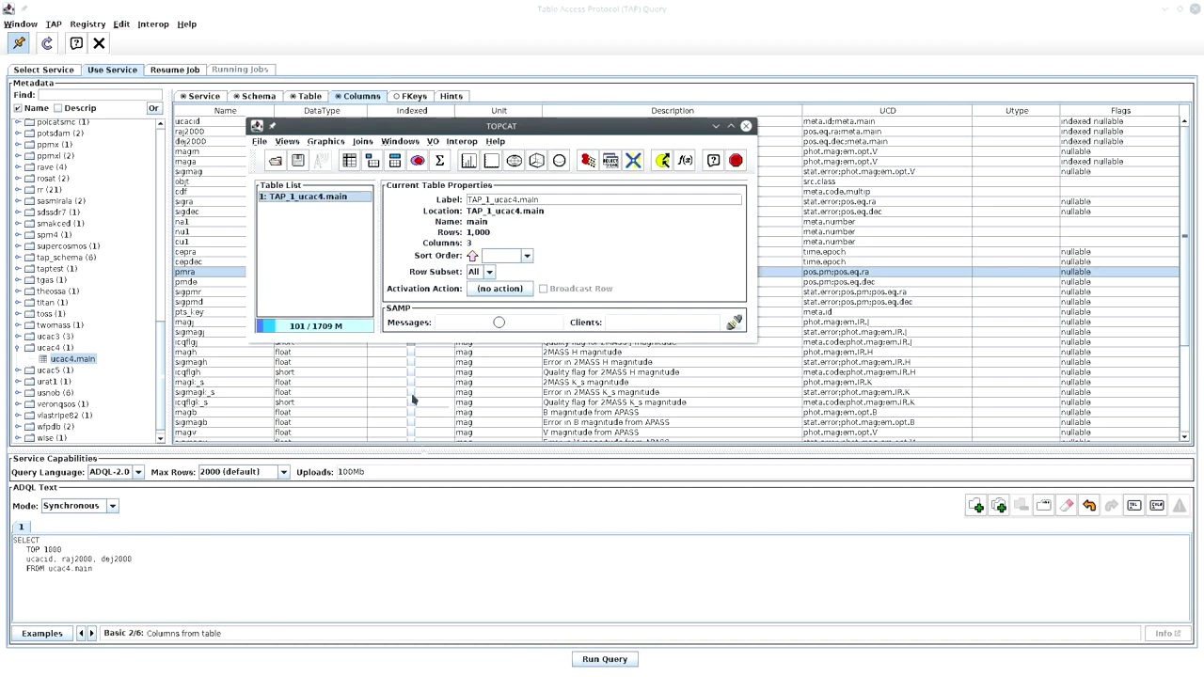
double_click(345, 200)
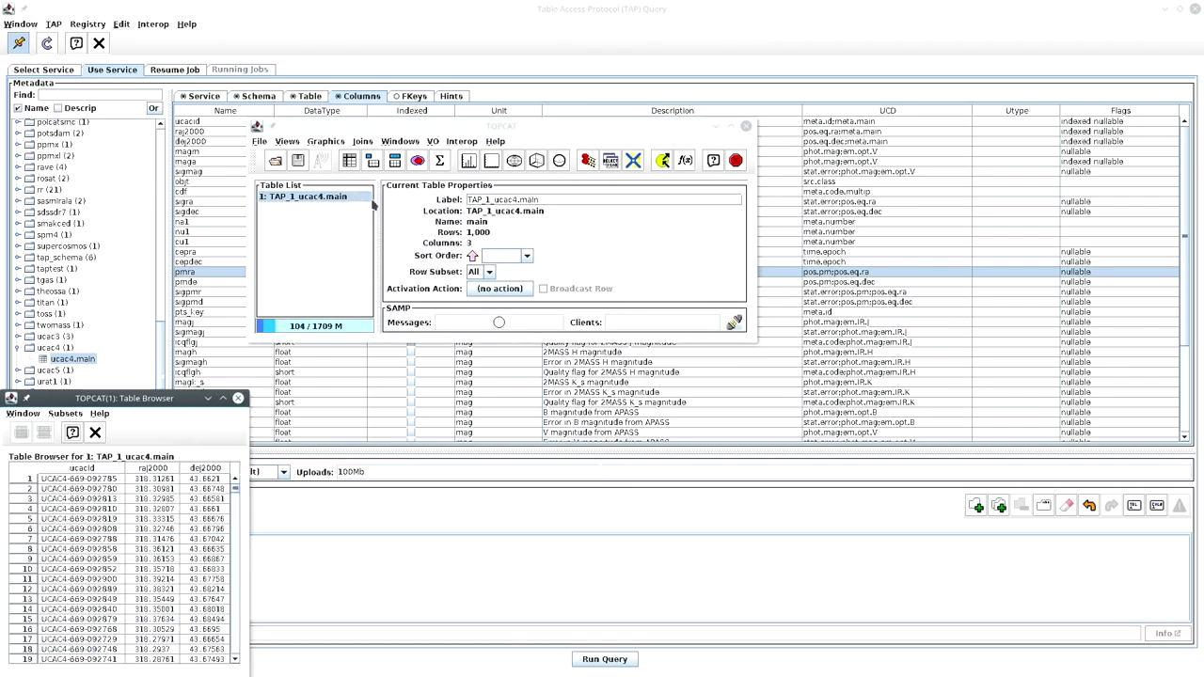
click(515, 162)
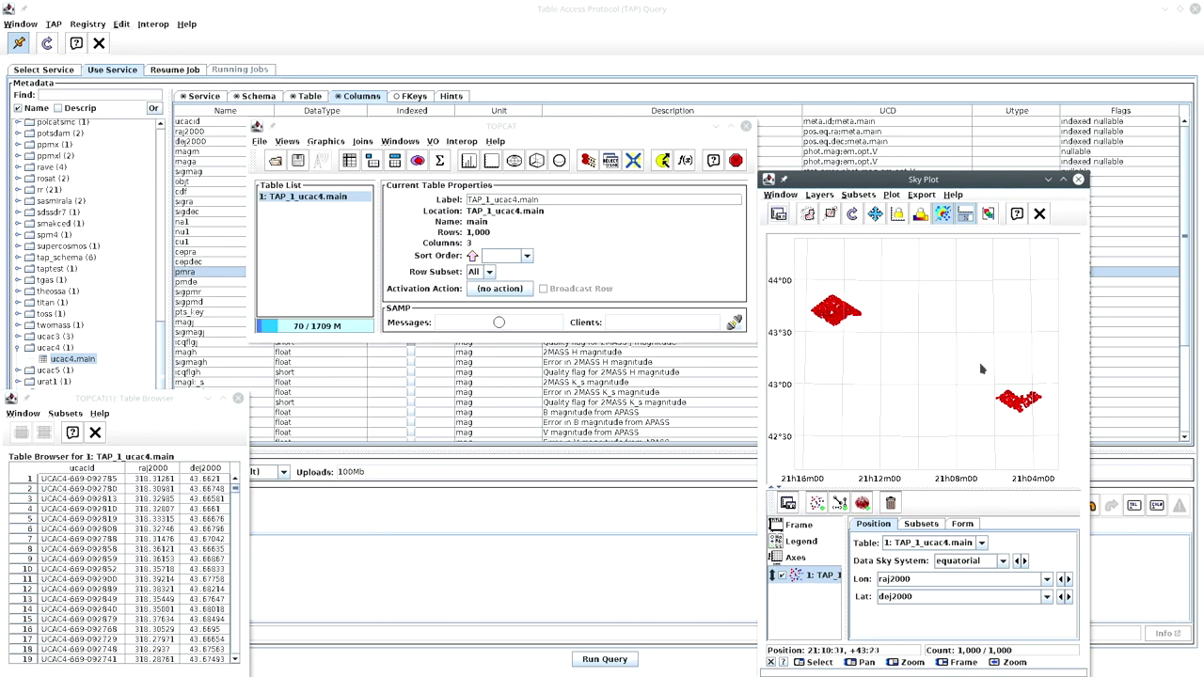
click(1079, 180)
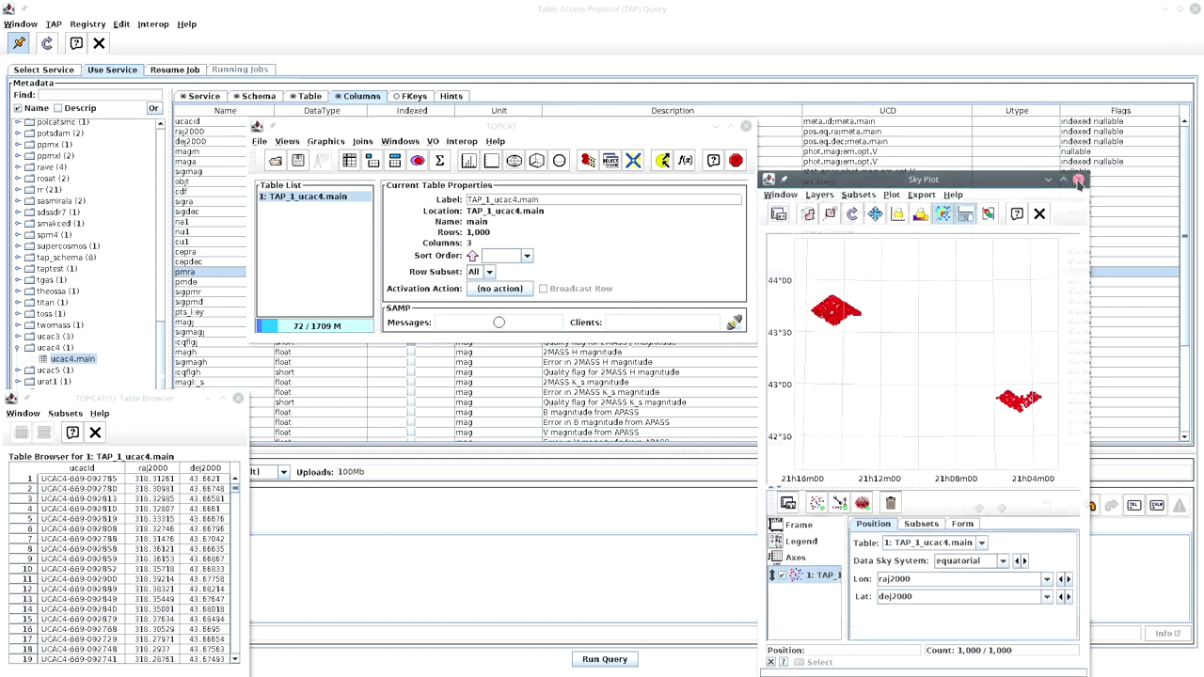
click(239, 402)
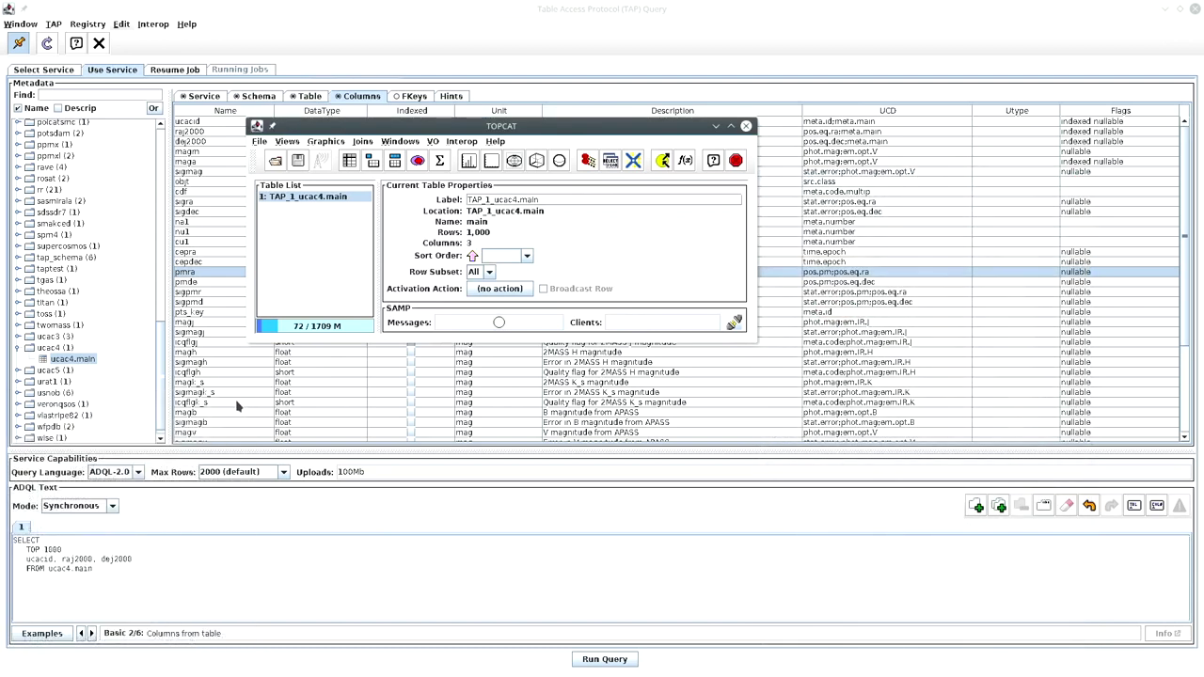
scroll(195, 376, down, 4)
scroll(197, 377, down, 1)
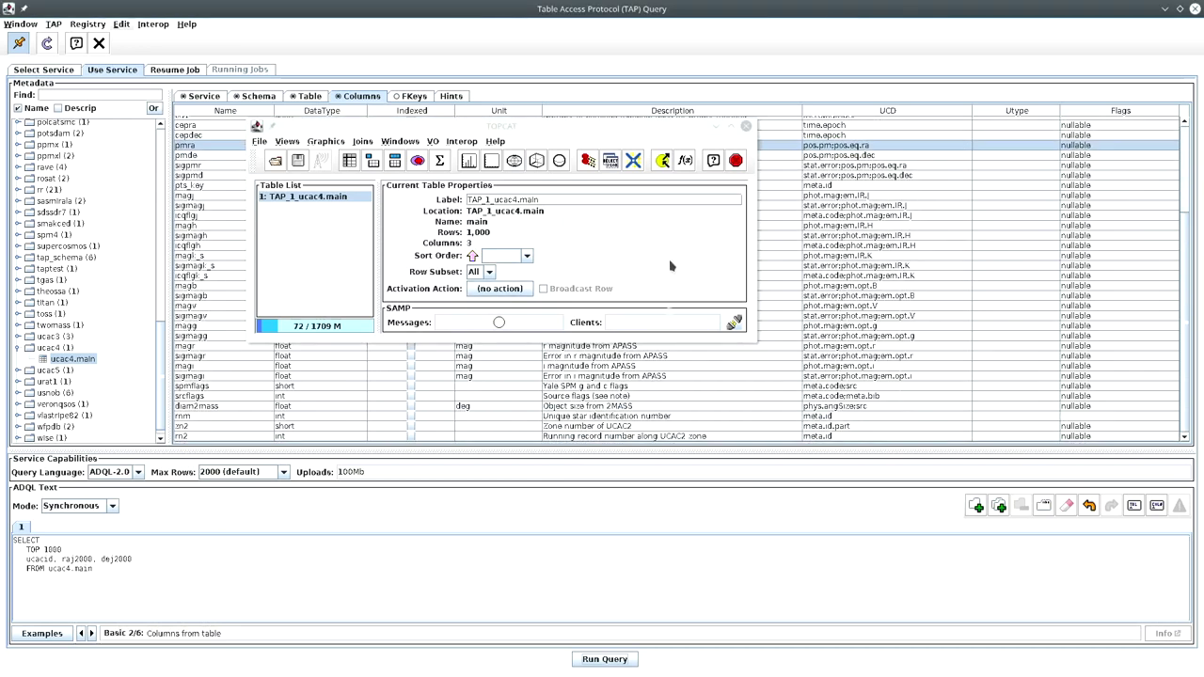
click(745, 127)
click(526, 261)
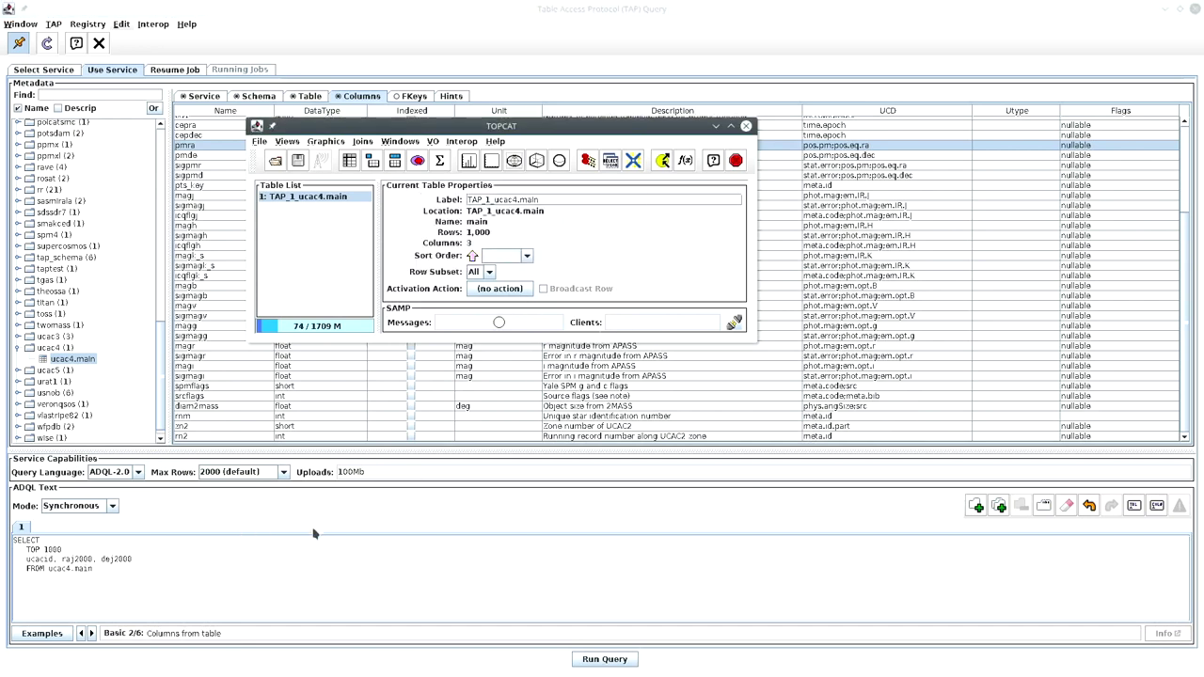
Add a second query tab and insert the basic "Cone selection" example query for ucac4.main
click(314, 533)
click(974, 508)
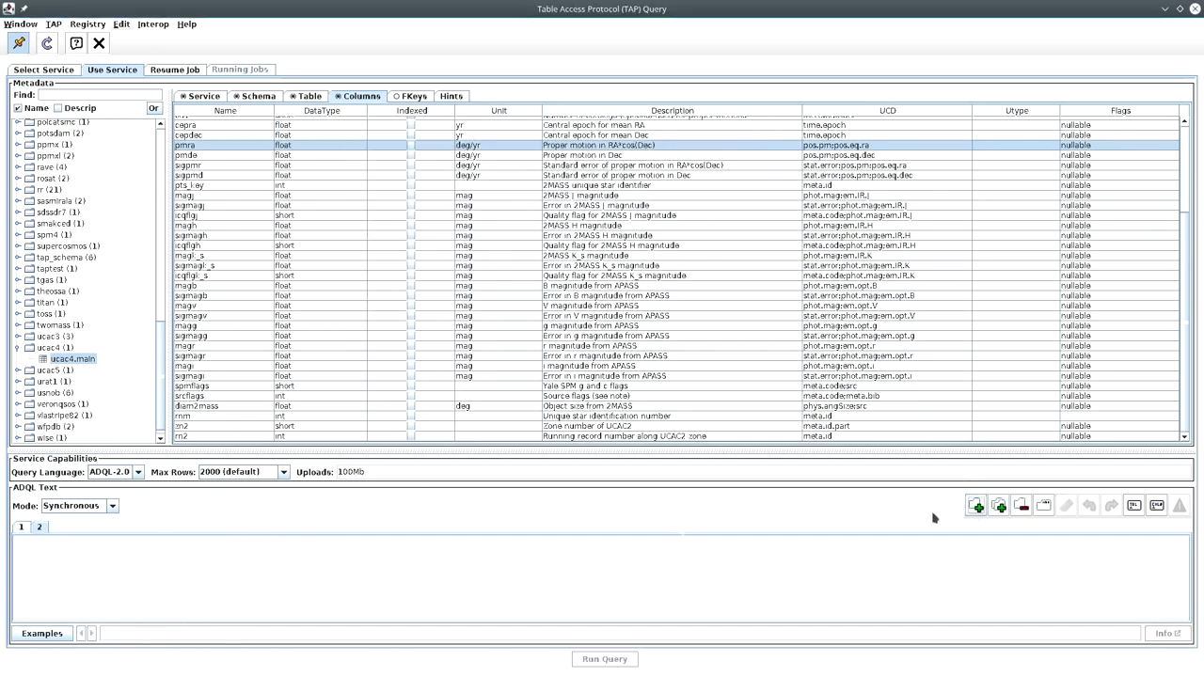
click(43, 633)
mouse_move(86, 613)
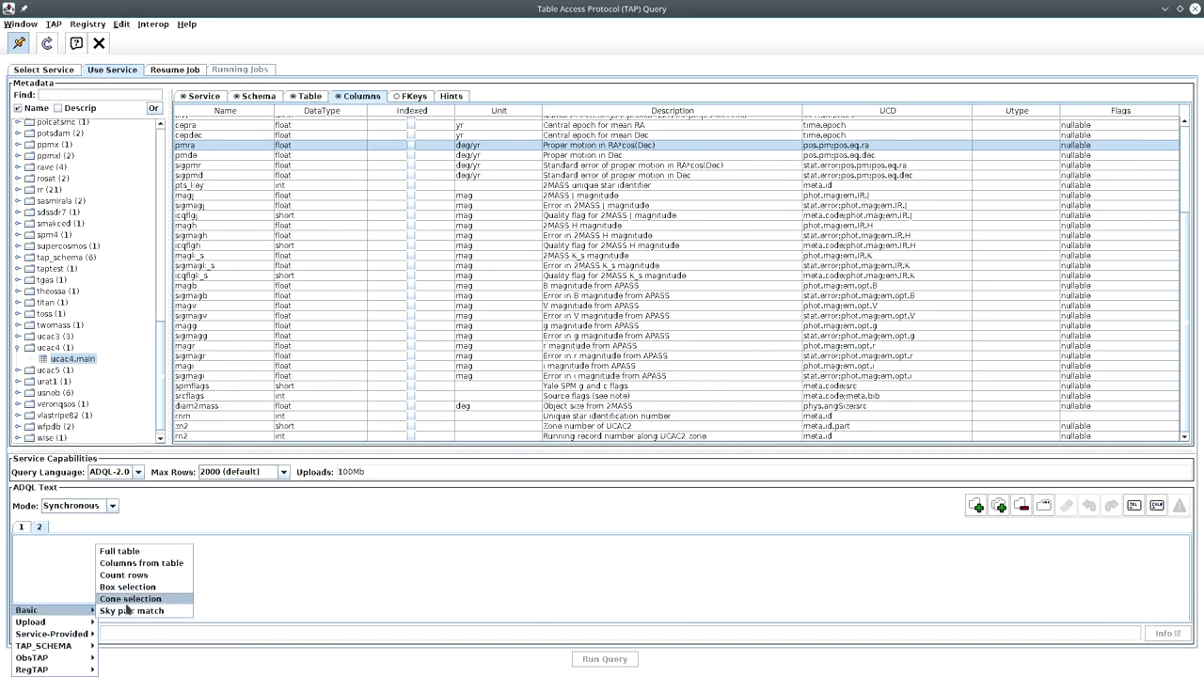
click(128, 608)
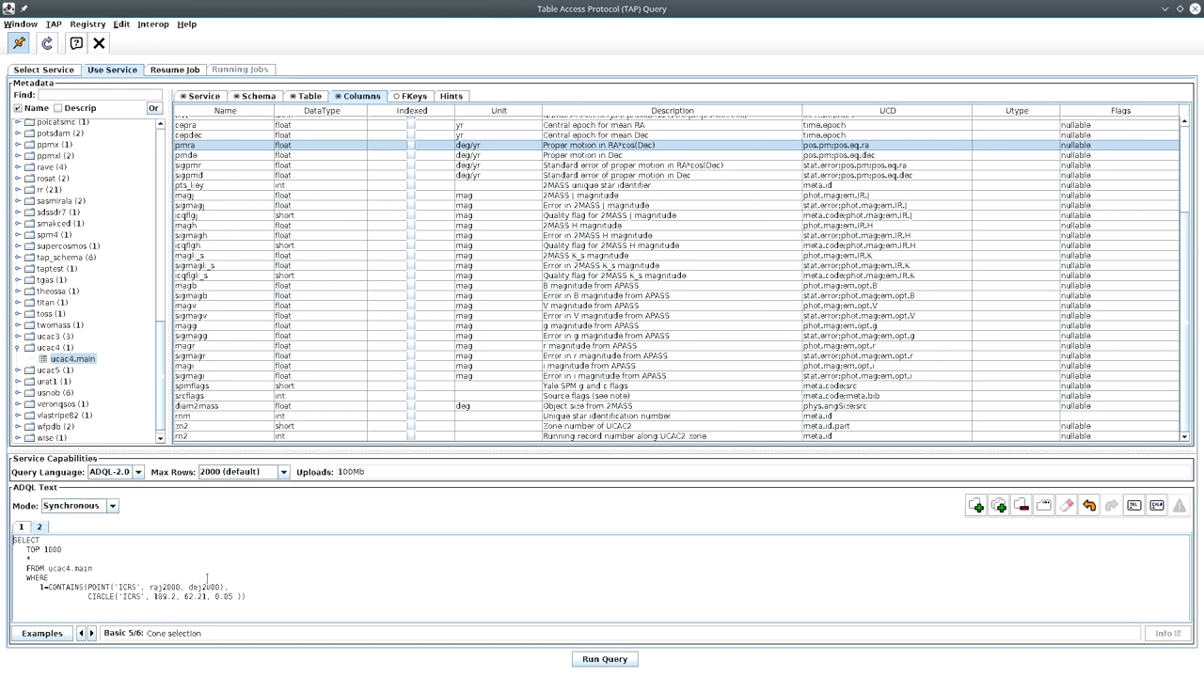
click(219, 597)
click(111, 597)
Close the TAP query window and show the "Client mit Python: PyVO" slide in the Okular presentation
click(1191, 11)
drag(875, 372, 867, 363)
click(828, 352)
scroll(827, 358, down, 10)
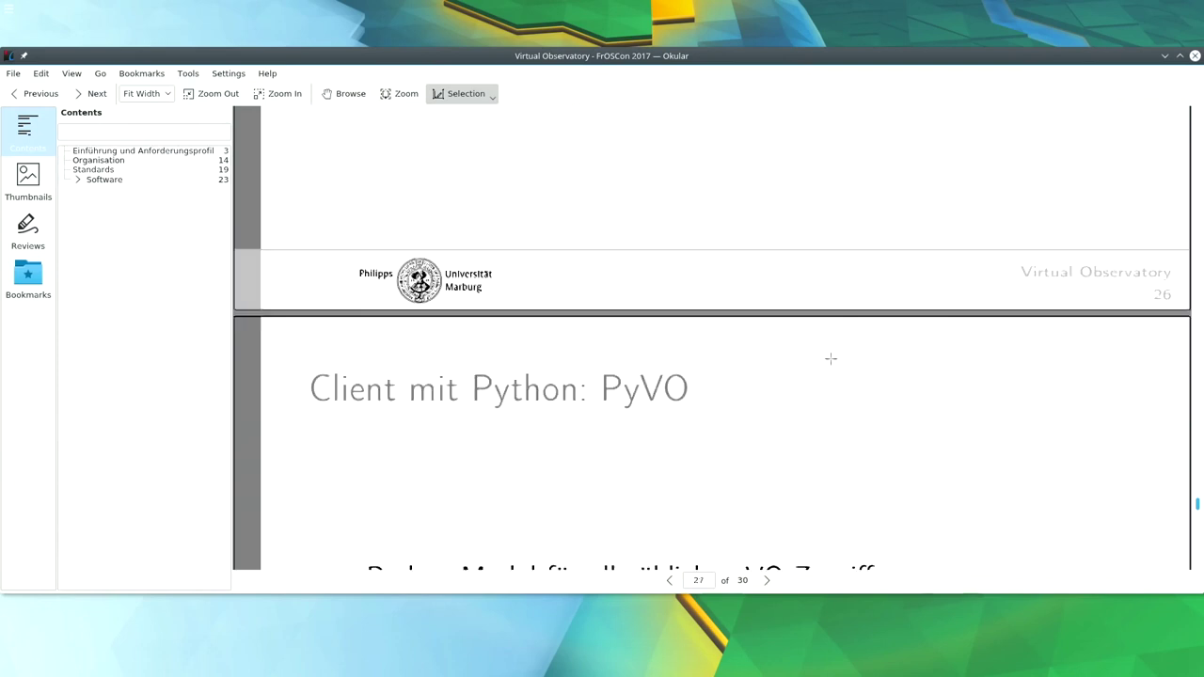
scroll(826, 358, down, 2)
scroll(833, 361, up, 3)
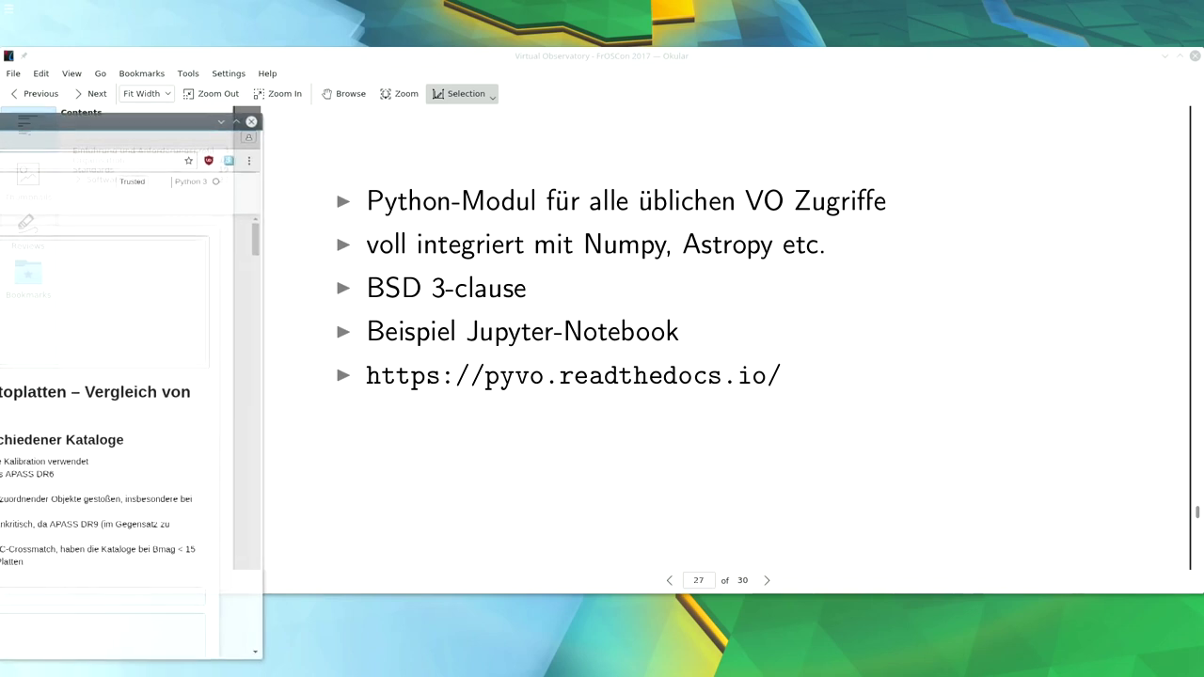
Switch to the Seminar_20170706 notebook in Chromium, maximize its window and look over the UCAC4 Sky Coverage code and plot
drag(2, 115, 625, 4)
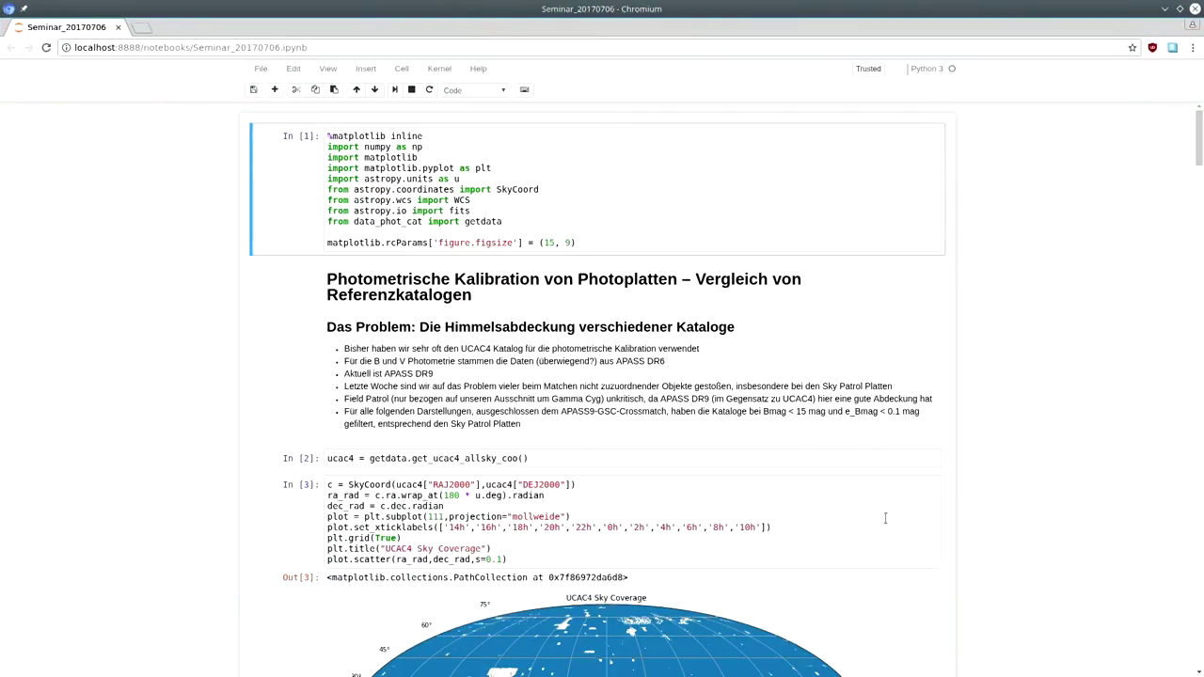
scroll(767, 202, down, 4)
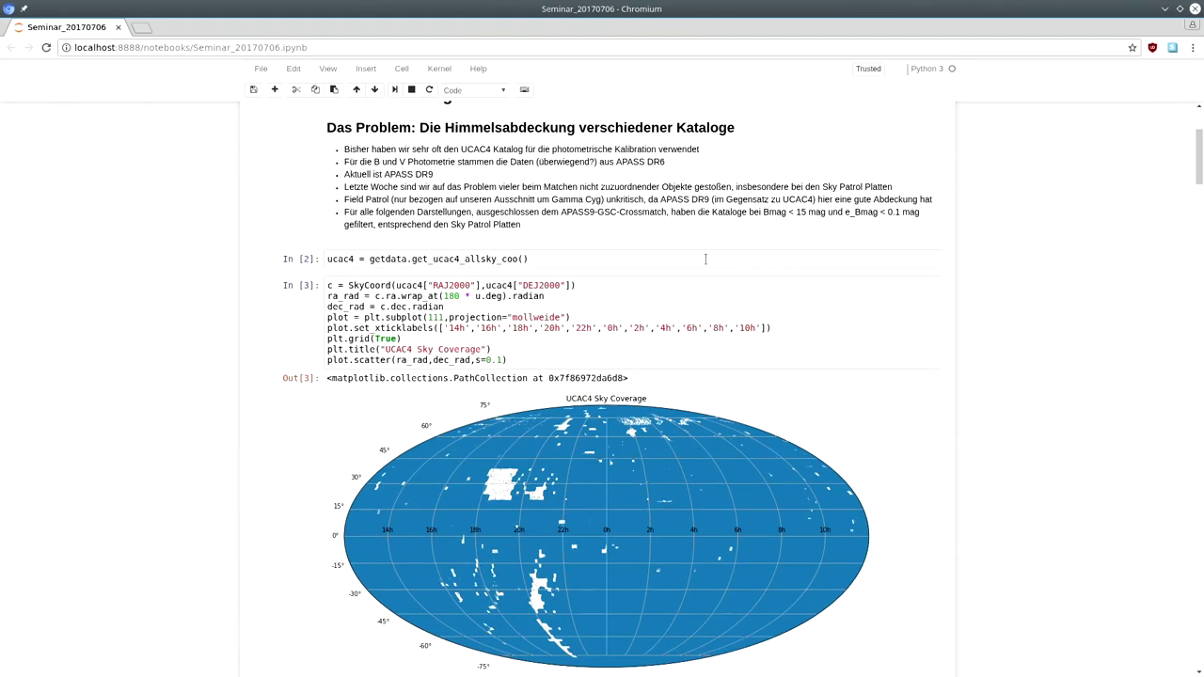
scroll(705, 259, down, 1)
scroll(393, 188, up, 5)
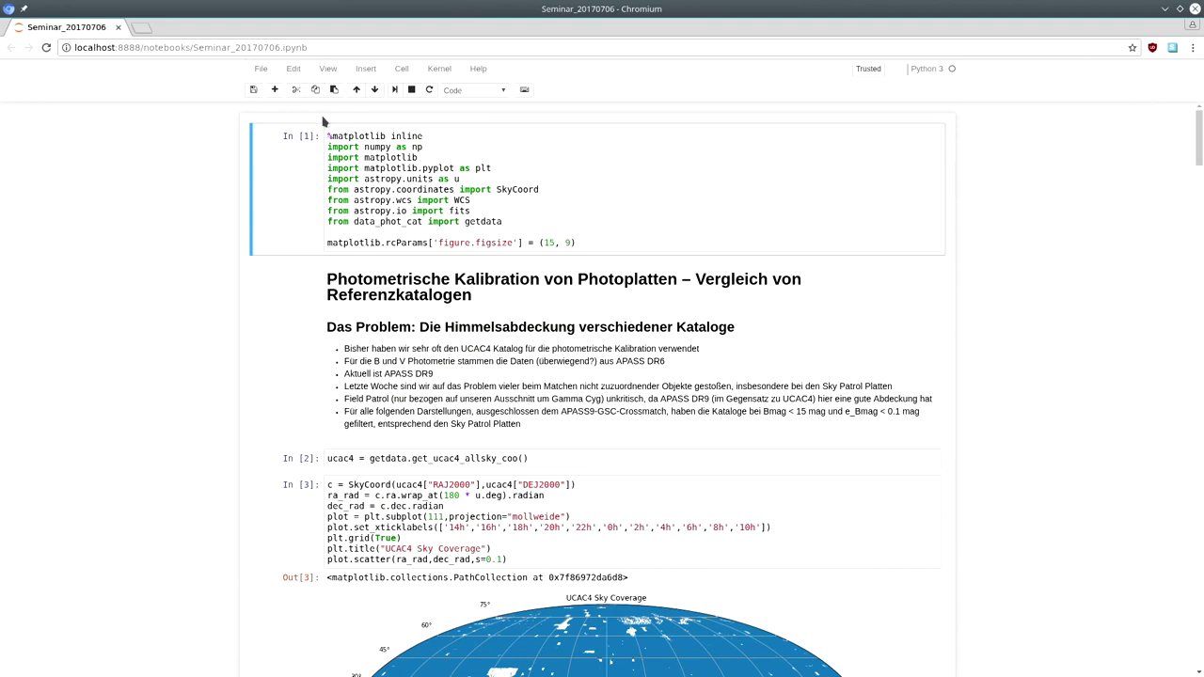
Open getdata.py from the notebook server's data_phot_cat folder and examine its query_tapvizier, download_all and APASS DR9 query functions
click(260, 68)
click(285, 109)
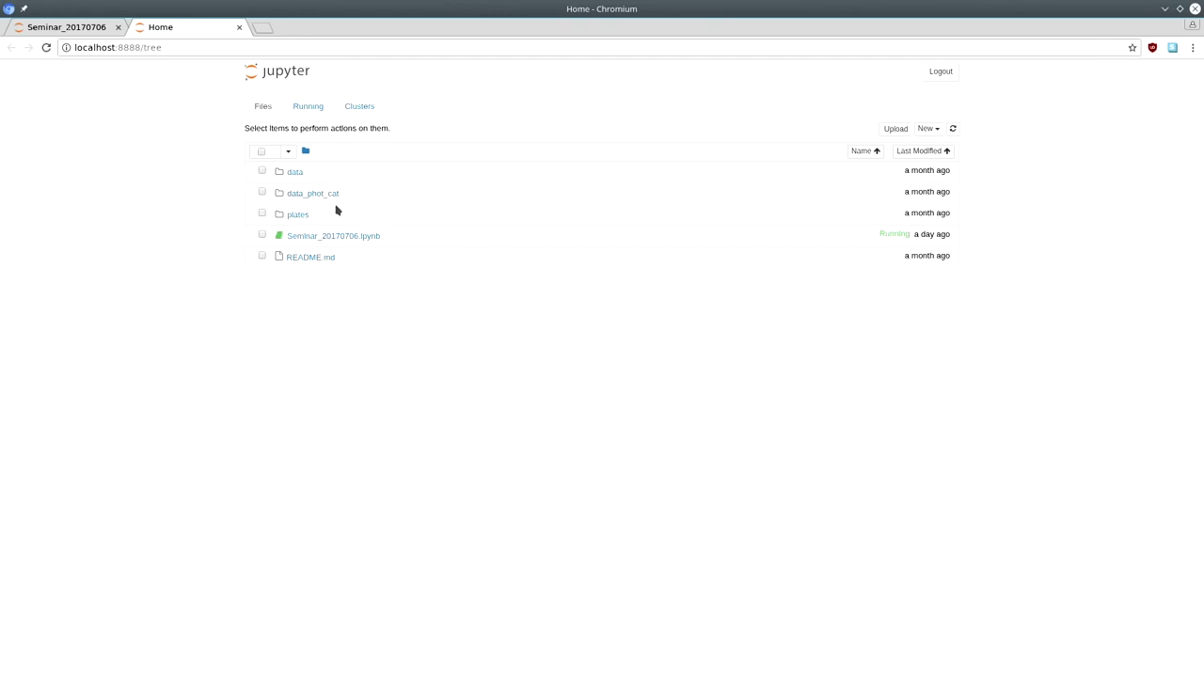
click(301, 195)
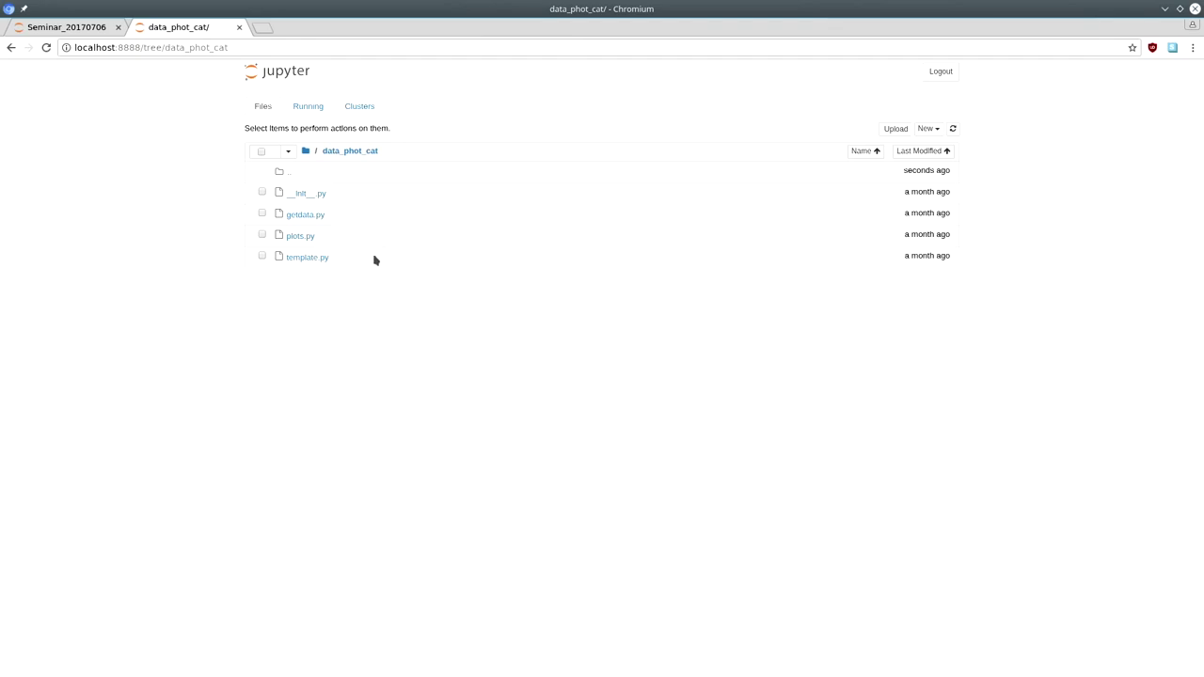
click(310, 214)
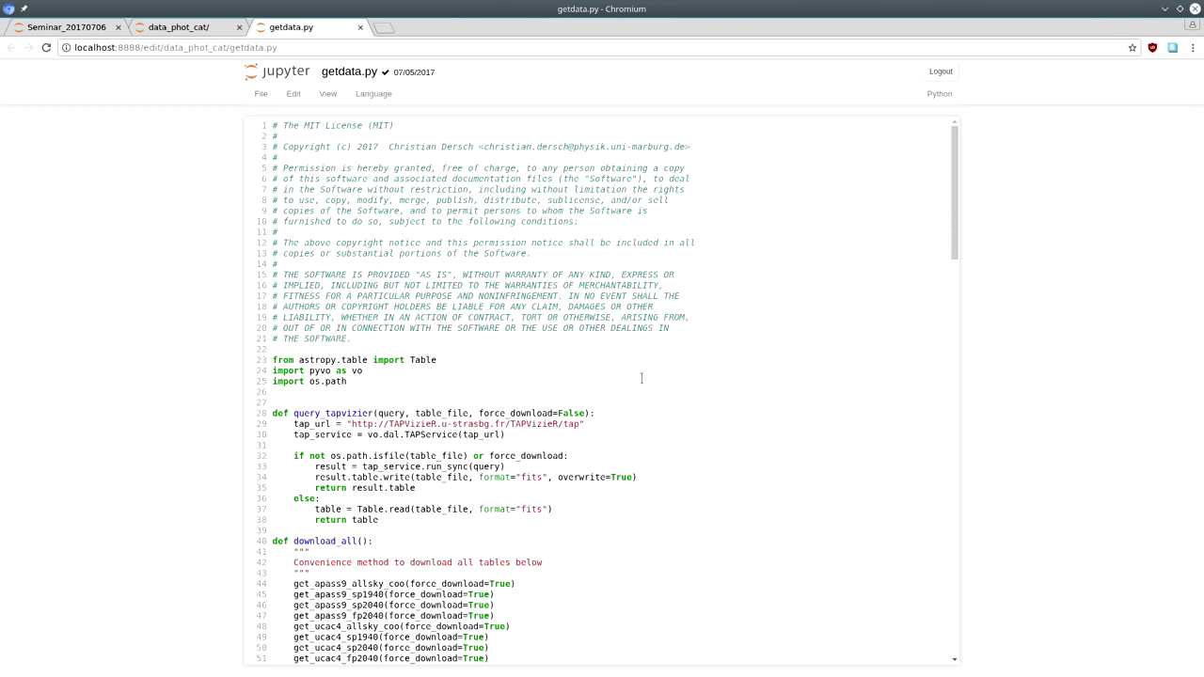
scroll(476, 287, down, 2)
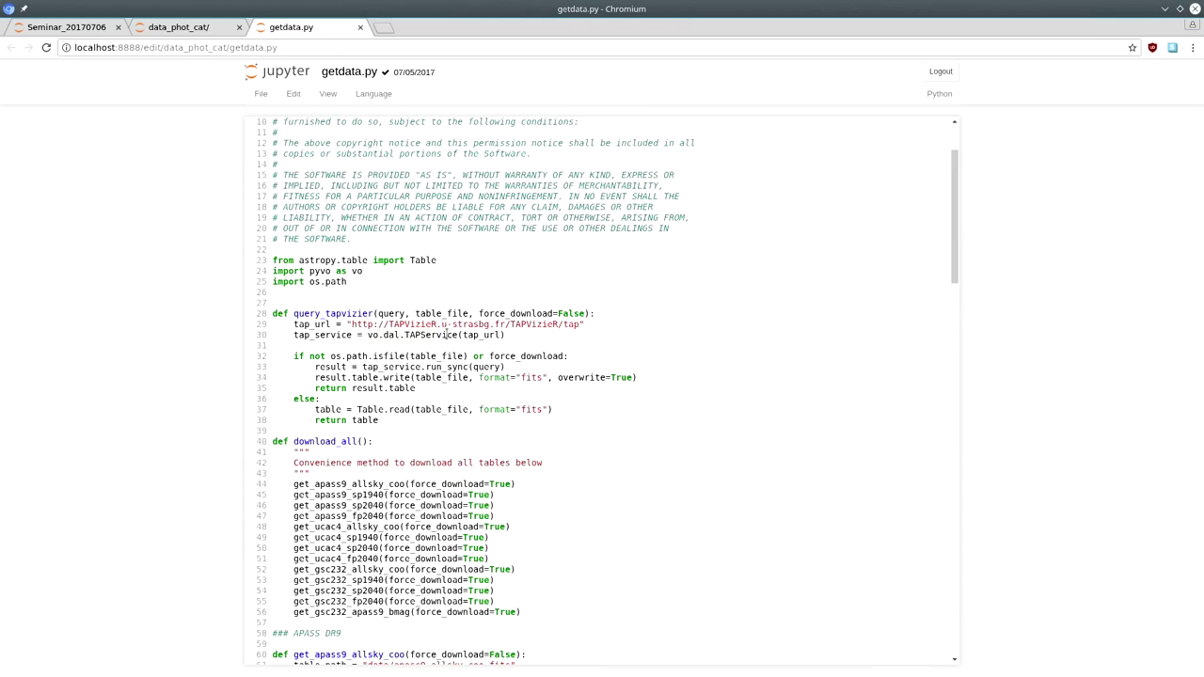
scroll(393, 328, down, 4)
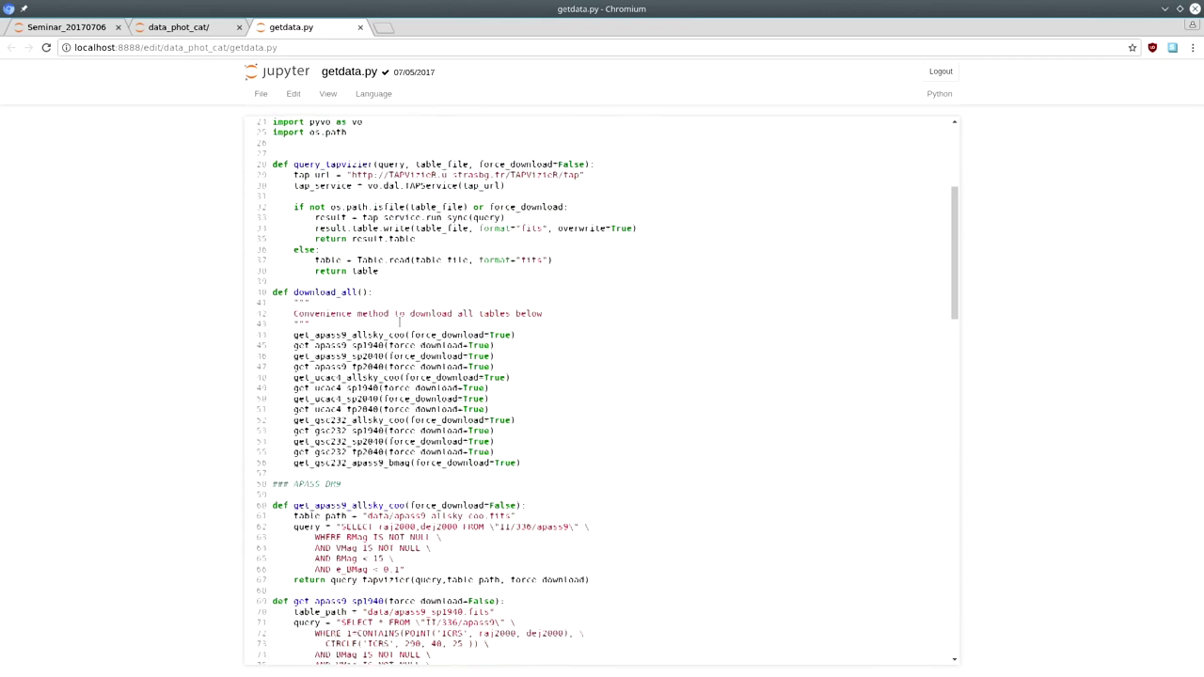